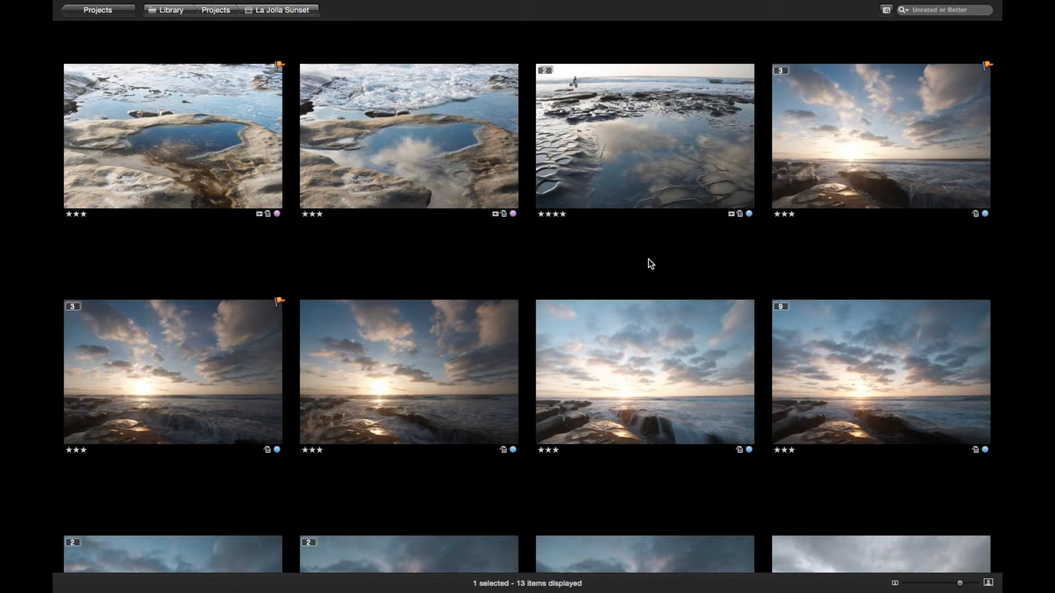
# Change the La Jolla Sunset project's rating filter to show all photos.
pyautogui.scroll(-2, 707, 266)
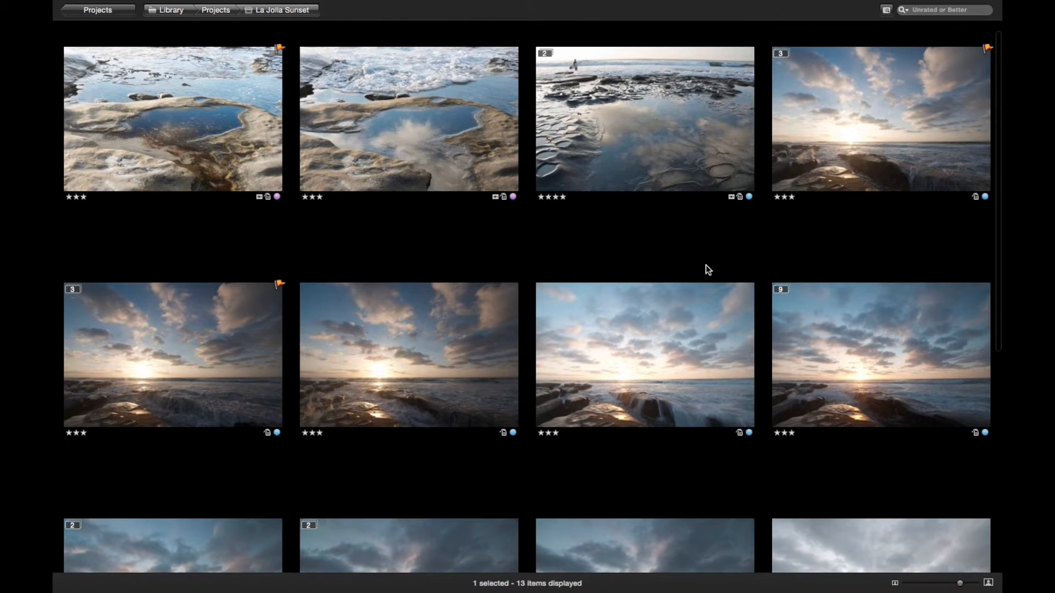
pyautogui.click(904, 10)
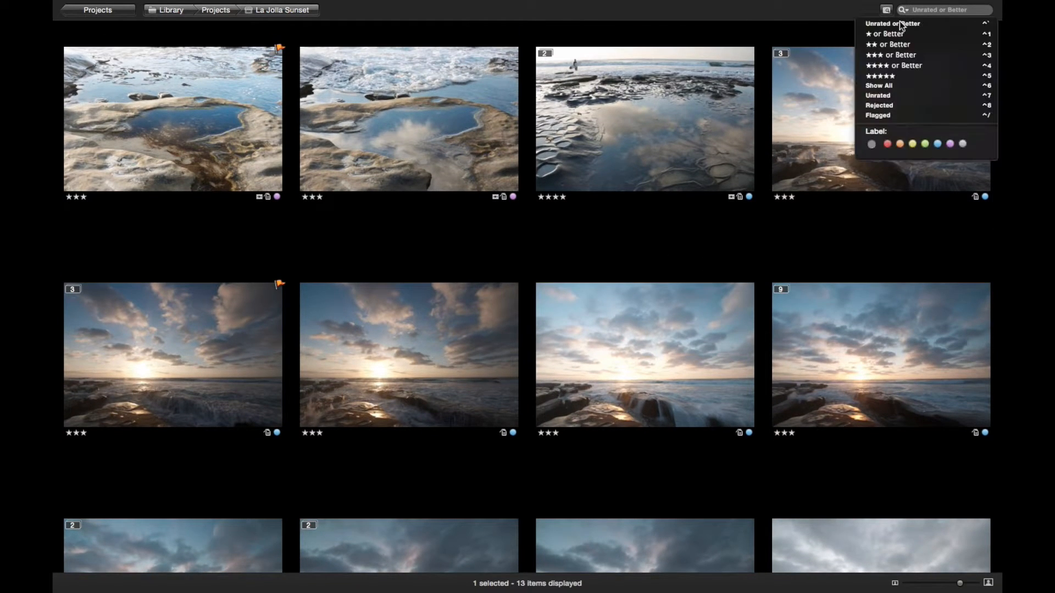
pyautogui.click(883, 87)
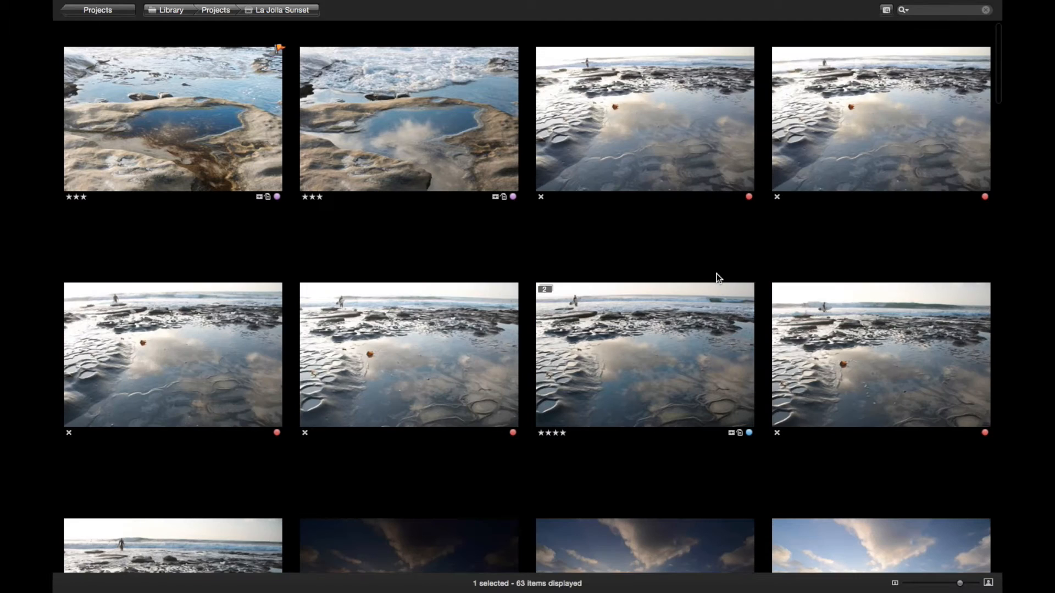
# Browse all photos in the shoot, examining the bracketed exposures, ratings and colour labels down to the last frame.
pyautogui.scroll(-5, 717, 274)
pyautogui.scroll(-8, 716, 274)
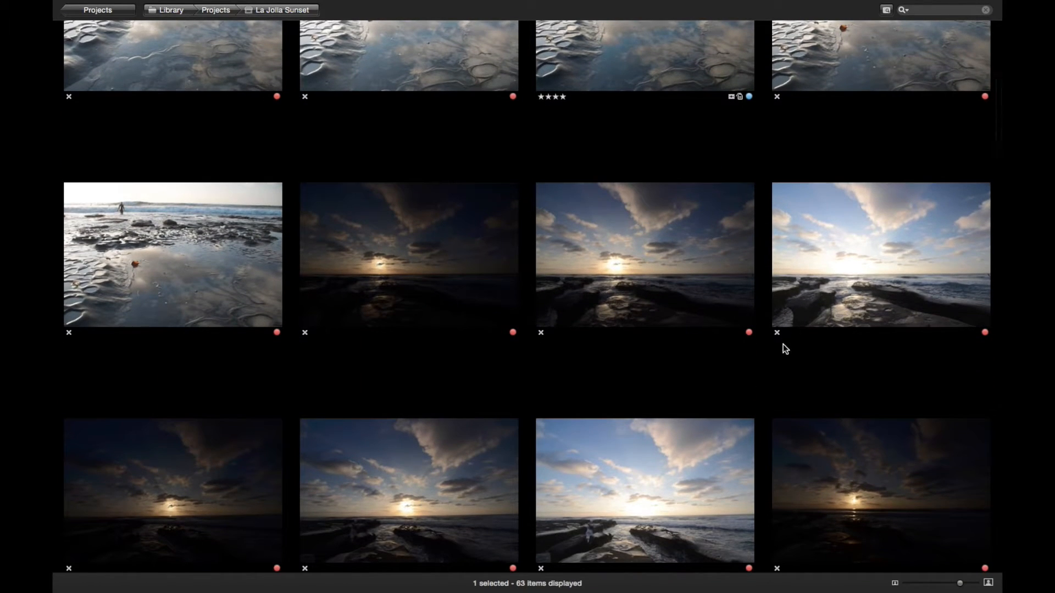
pyautogui.scroll(-15, 783, 344)
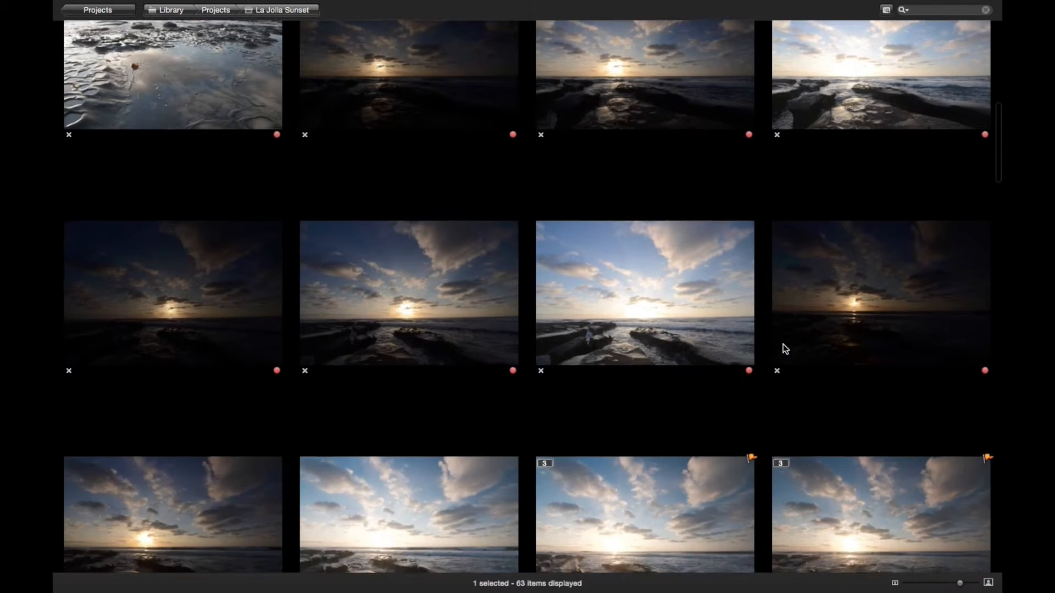
pyautogui.scroll(-7, 782, 344)
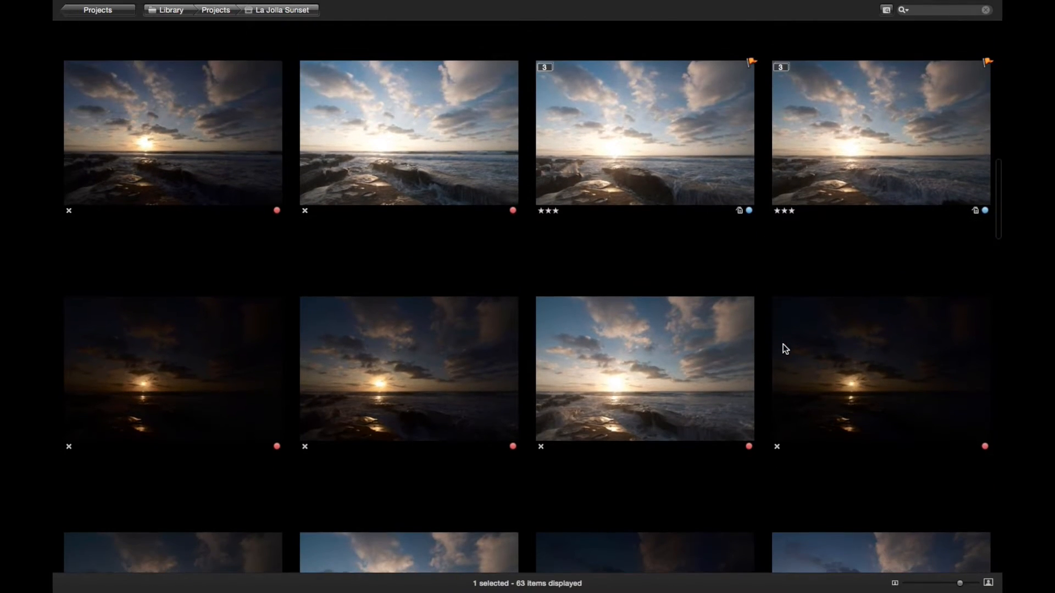
pyautogui.scroll(-4, 783, 343)
pyautogui.scroll(-20, 783, 343)
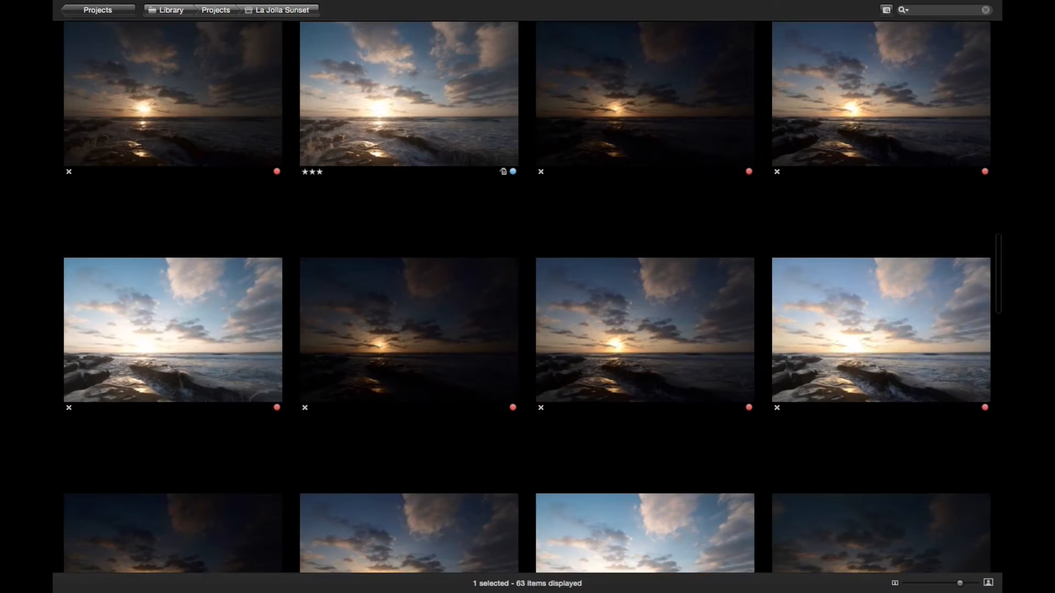
pyautogui.scroll(-20, 784, 344)
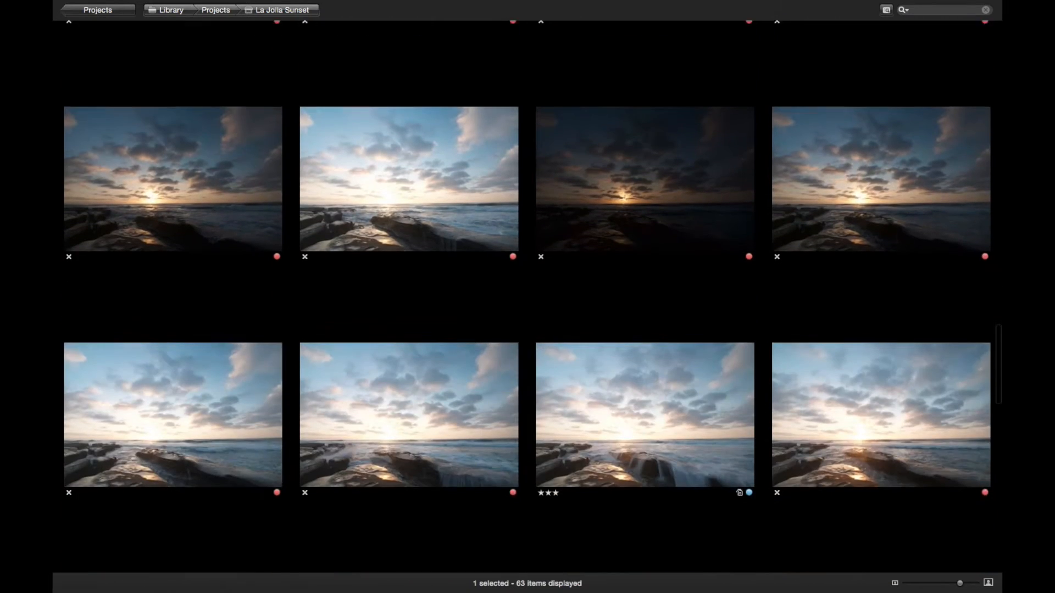
pyautogui.scroll(-4, 527, 327)
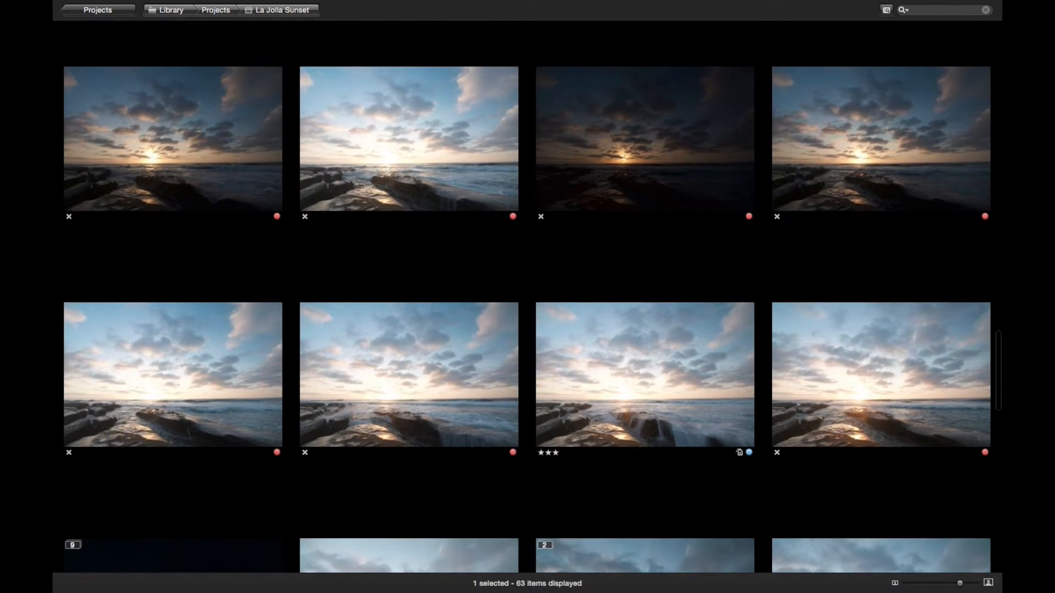
pyautogui.scroll(-15, 527, 297)
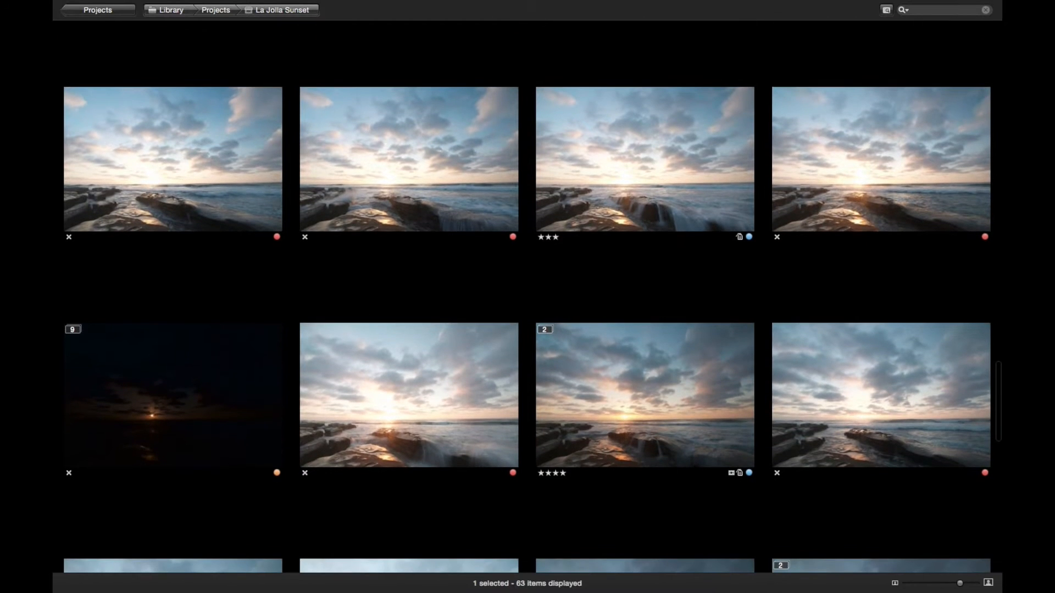
pyautogui.scroll(-15, 526, 297)
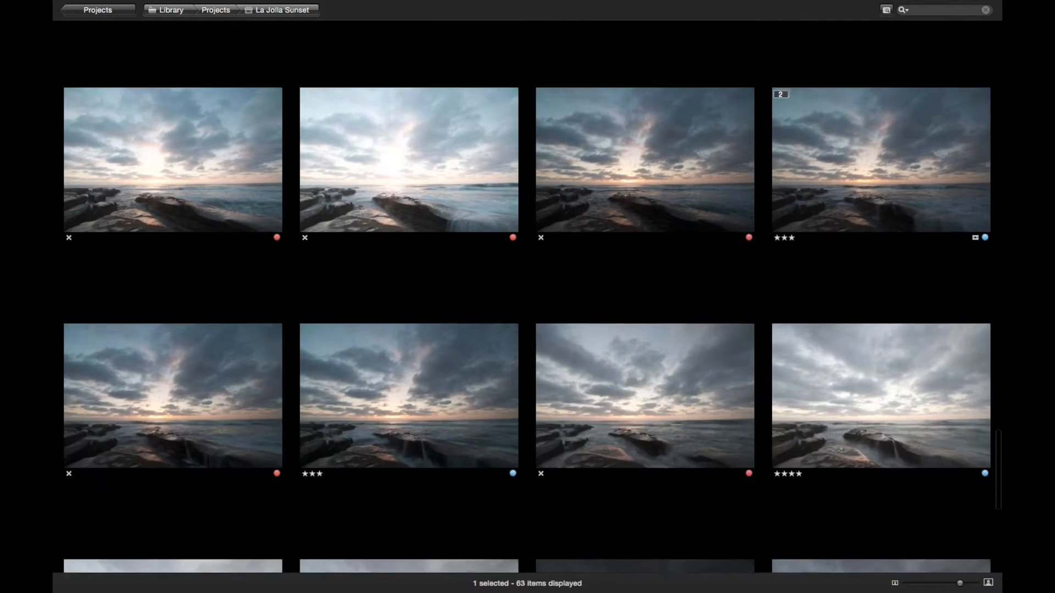
pyautogui.scroll(-5, 641, 271)
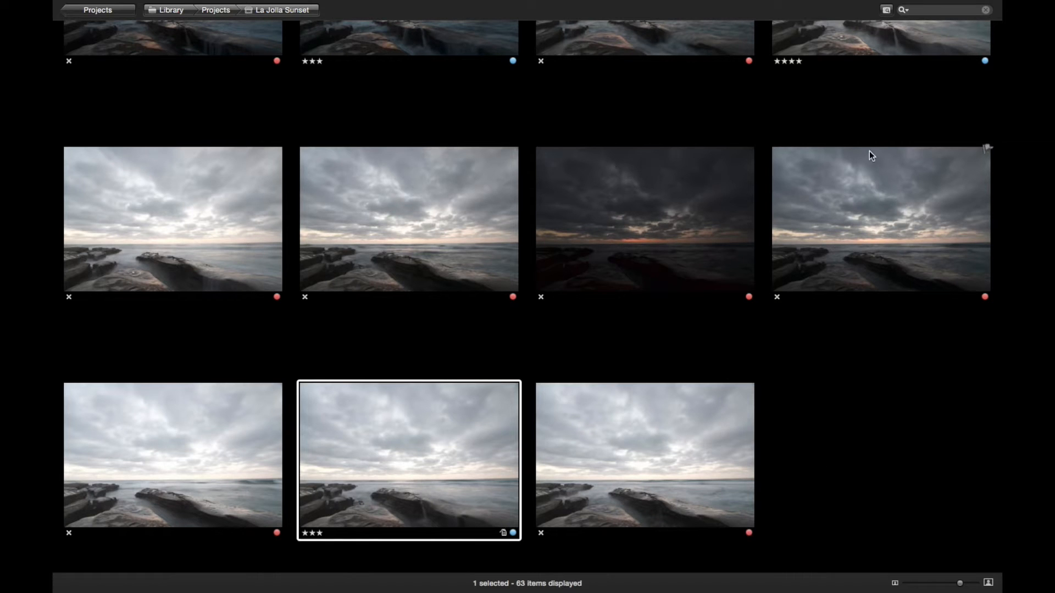
# Filter the project to photos rated three stars or better and review the remaining picks.
pyautogui.click(903, 10)
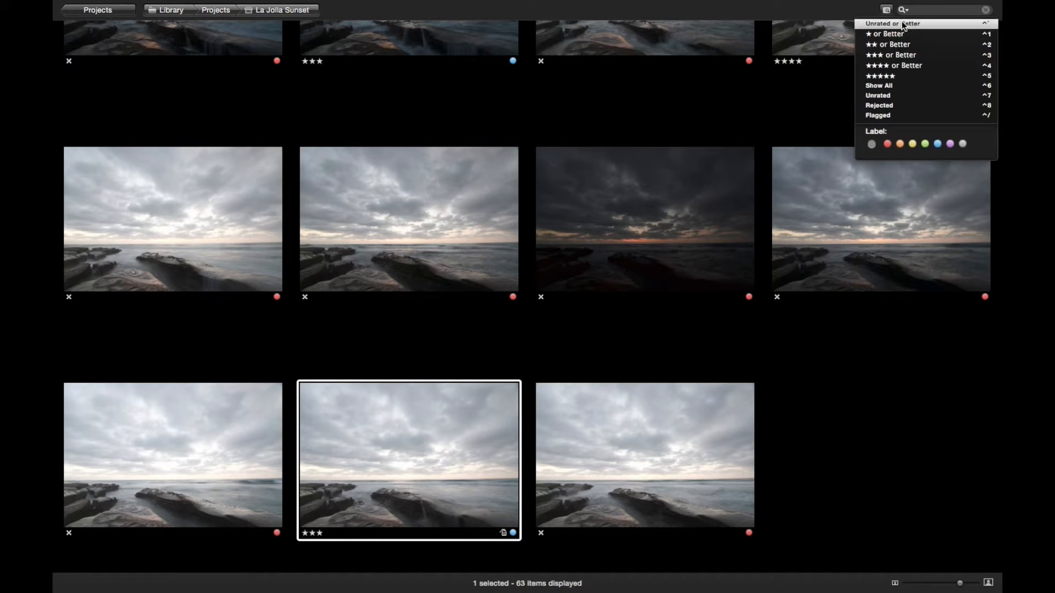
pyautogui.click(892, 56)
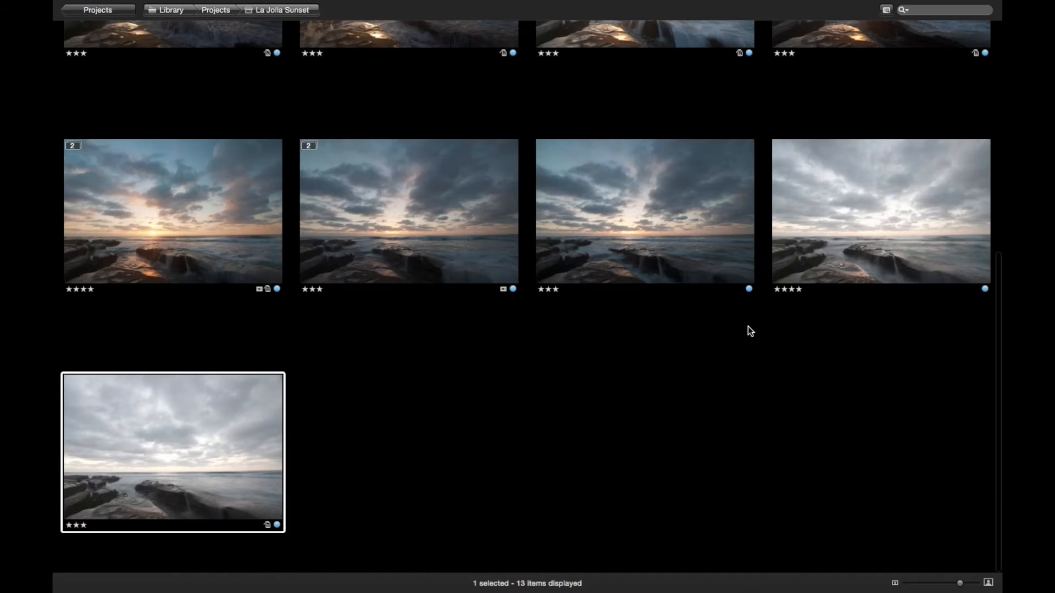
pyautogui.scroll(5, 748, 330)
pyautogui.scroll(4, 748, 326)
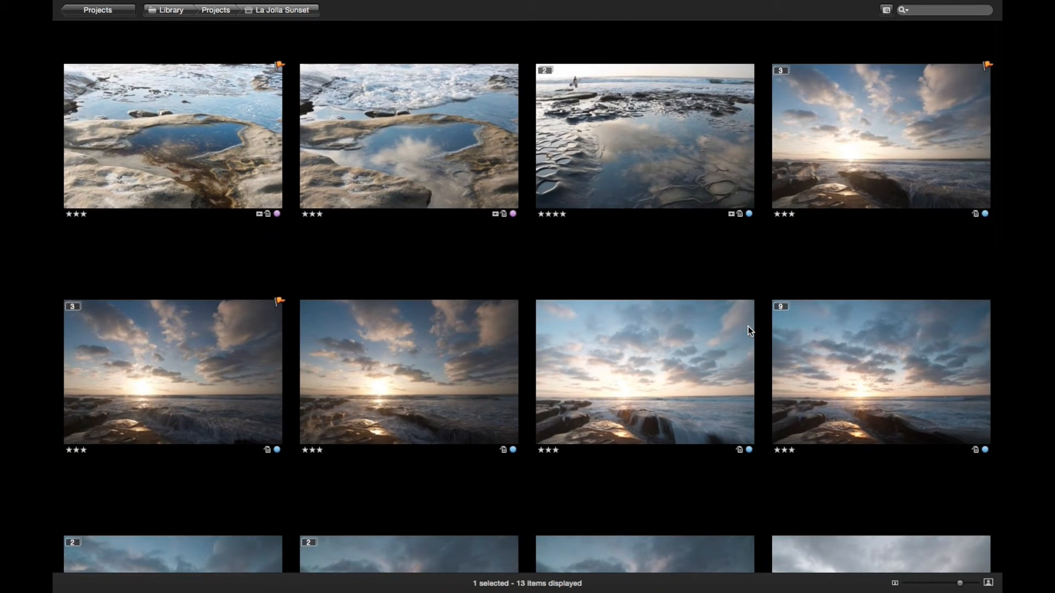
pyautogui.scroll(-5, 252, 448)
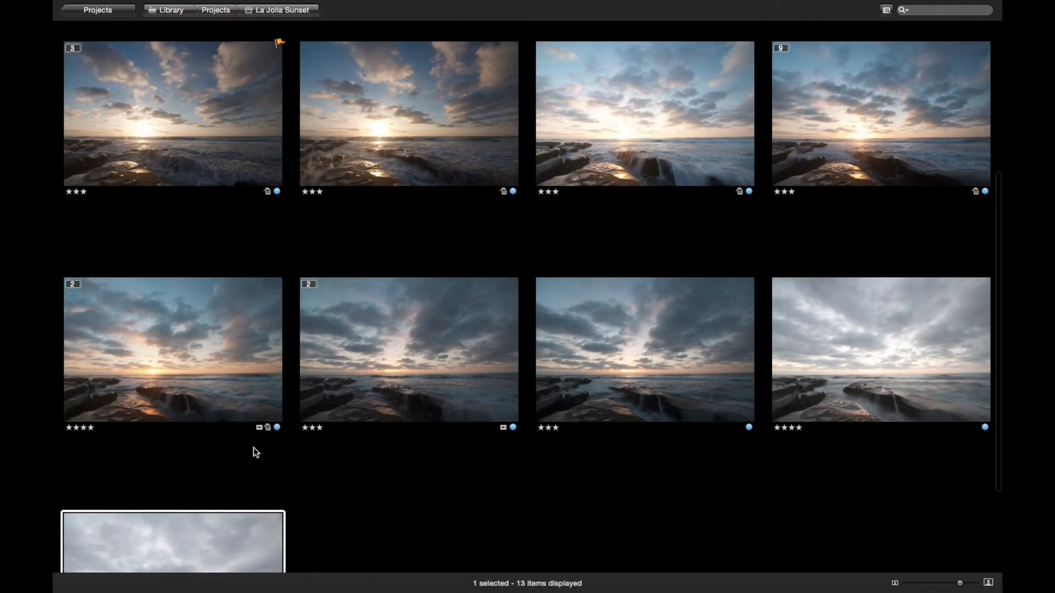
# Open the four-star sunset photo with orange light on the foreground rocks at full size and show its adjustments.
pyautogui.click(190, 356)
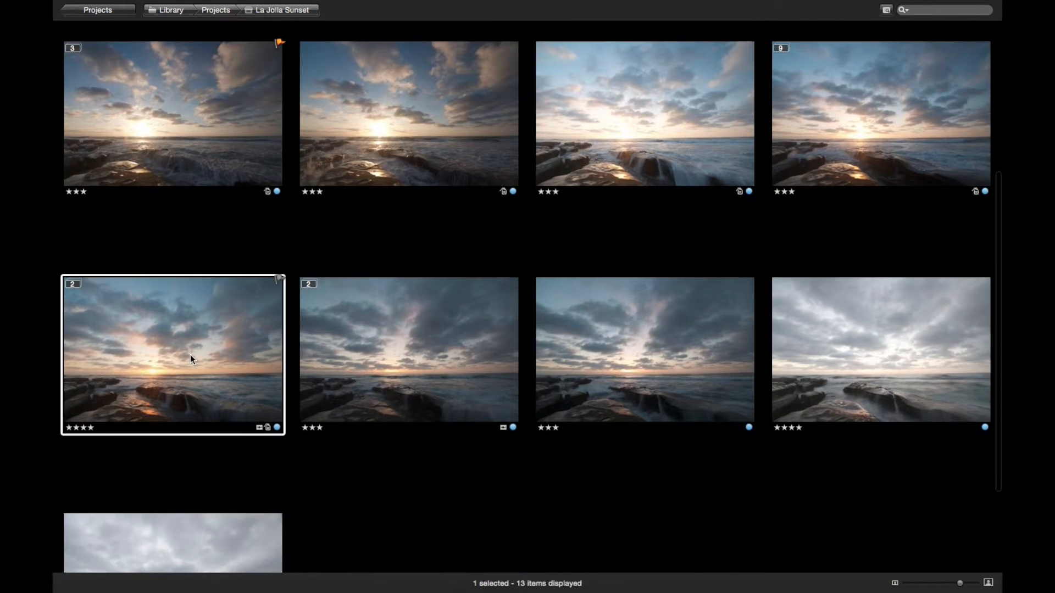
pyautogui.doubleClick(191, 355)
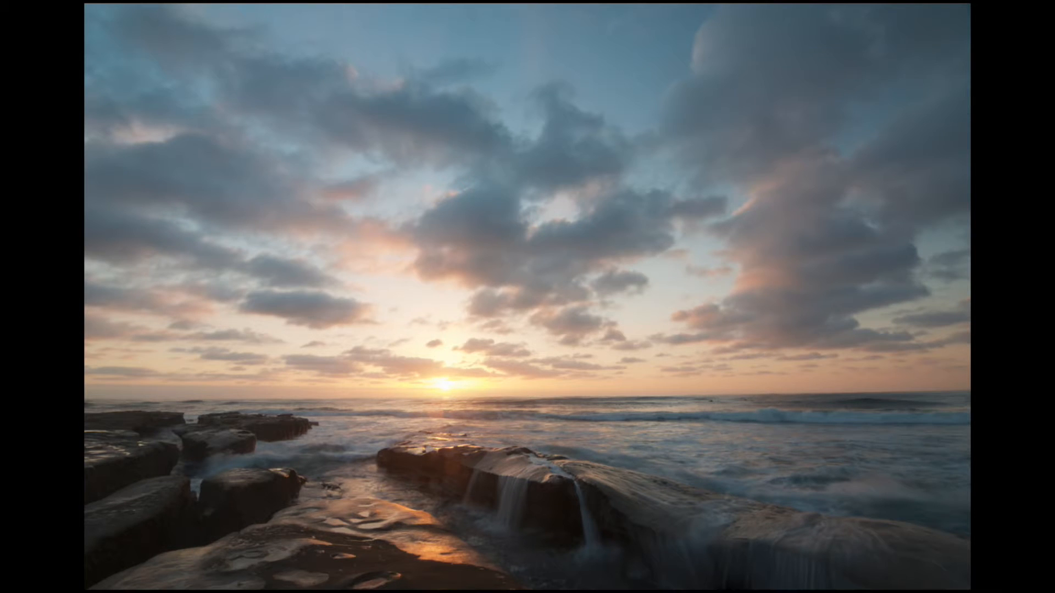
pyautogui.press('h')
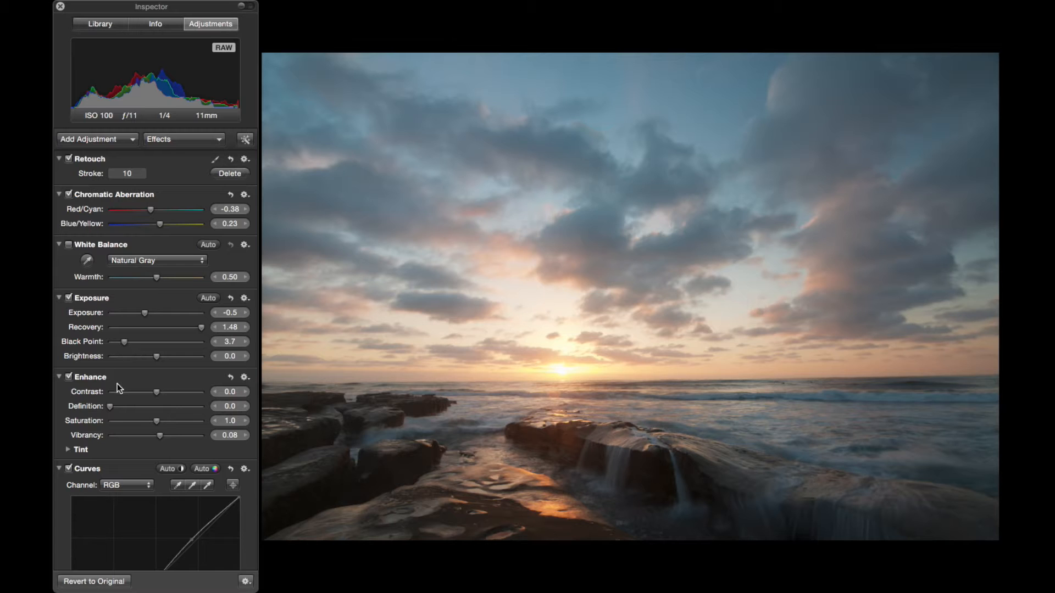
# Review the photo's Exposure, Enhance, Curves and Highlights & Shadows adjustments and compare the edit with the original image.
pyautogui.scroll(-6, 117, 385)
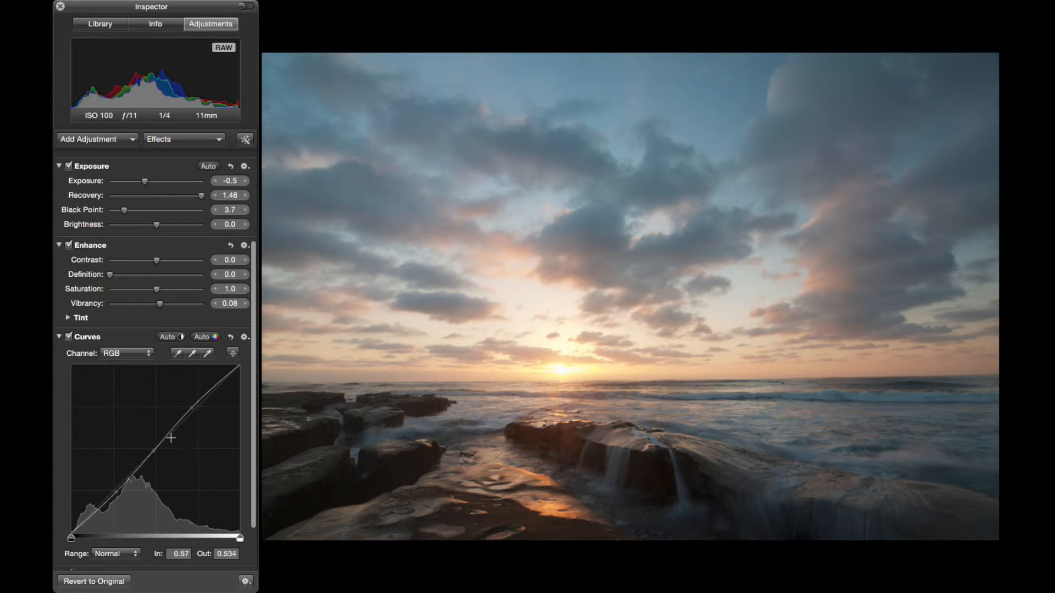
pyautogui.scroll(-3, 165, 440)
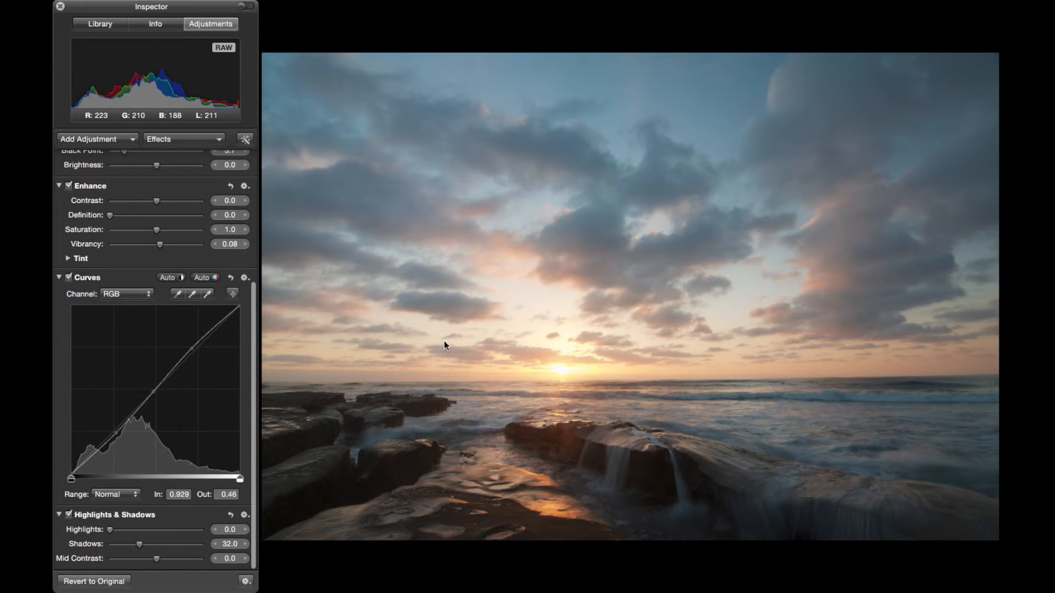
pyautogui.press('m')
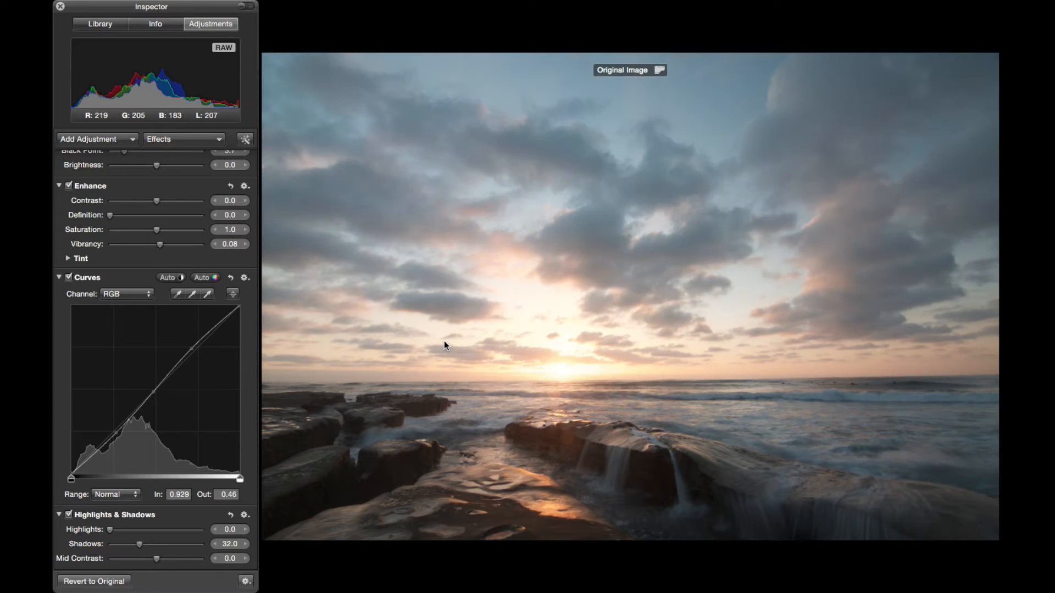
pyautogui.press('m')
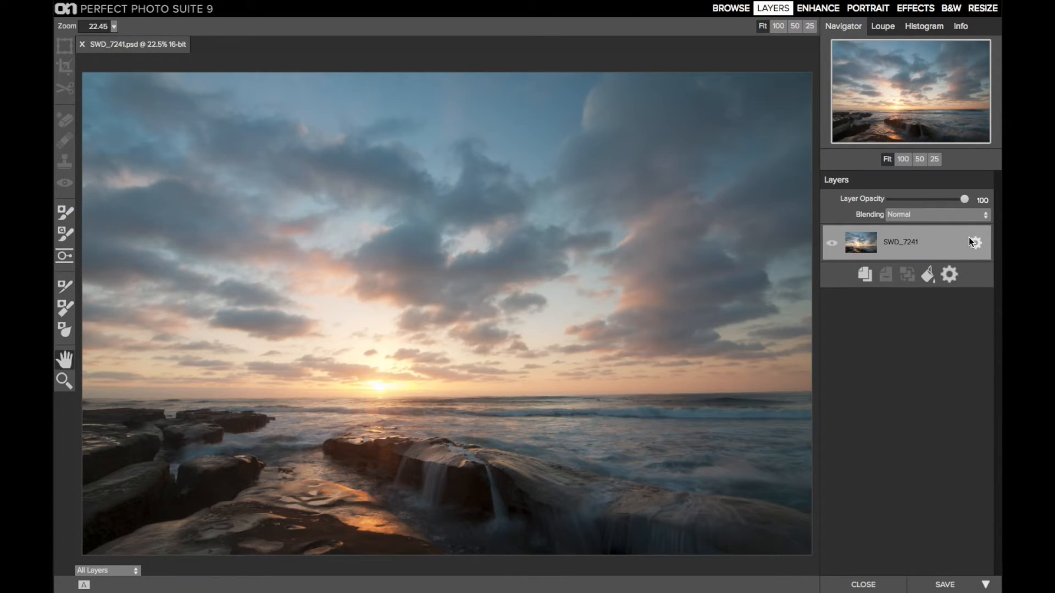
# Open SWD_7241.psd in the Effects module of Perfect Photo Suite 9 and apply the La Jolla 2 preset from the custom presets.
pyautogui.click(914, 9)
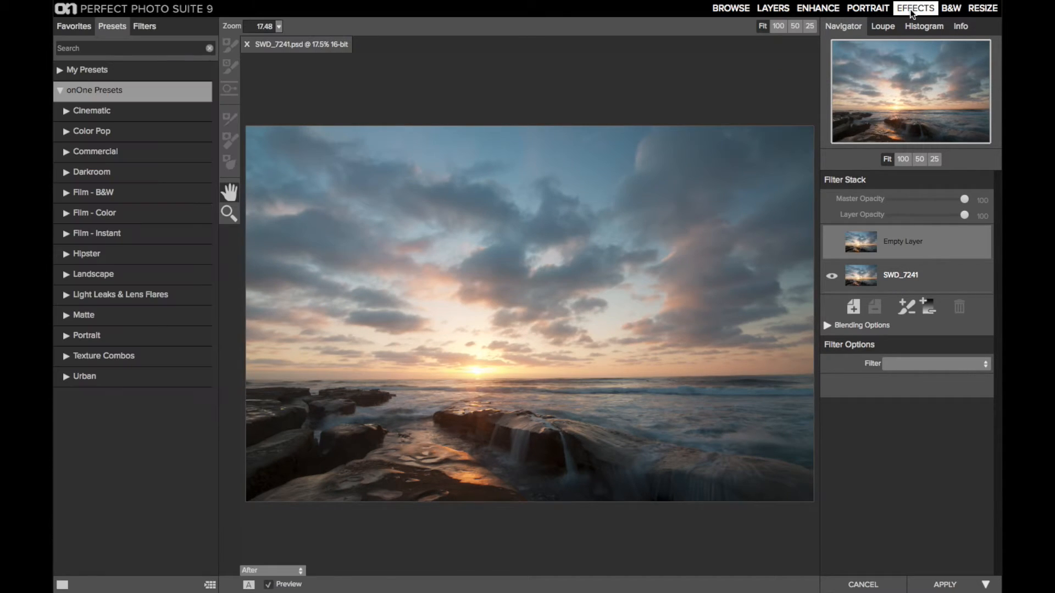
pyautogui.click(60, 71)
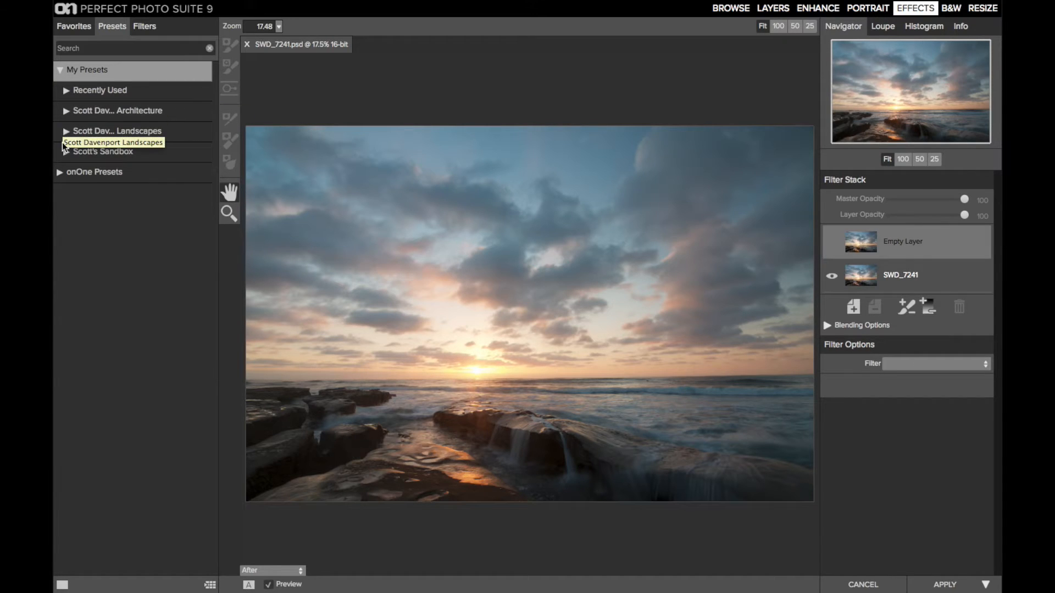
pyautogui.click(65, 159)
pyautogui.scroll(-3, 98, 352)
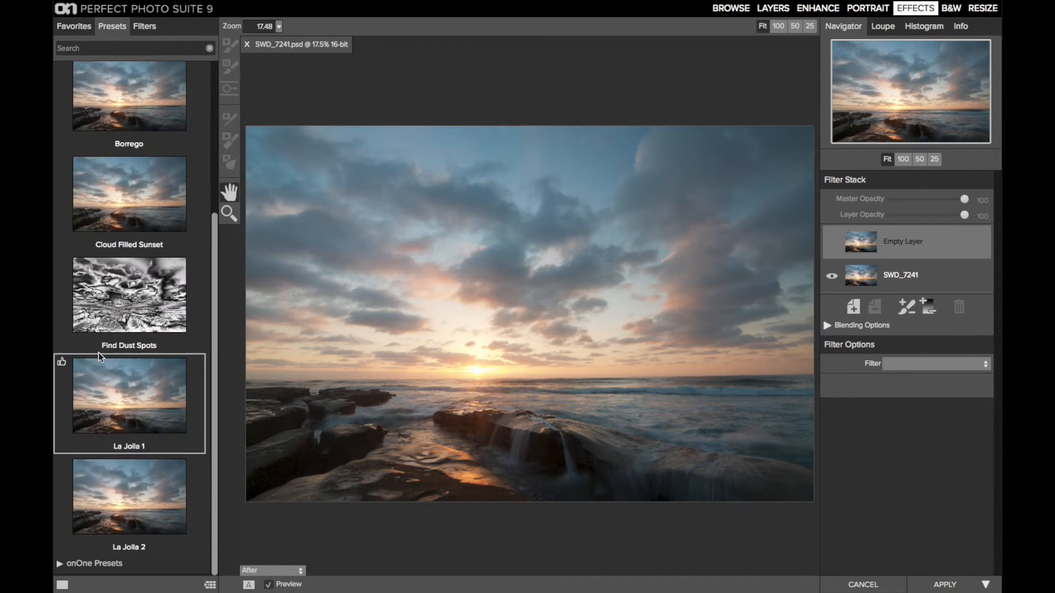
pyautogui.click(132, 468)
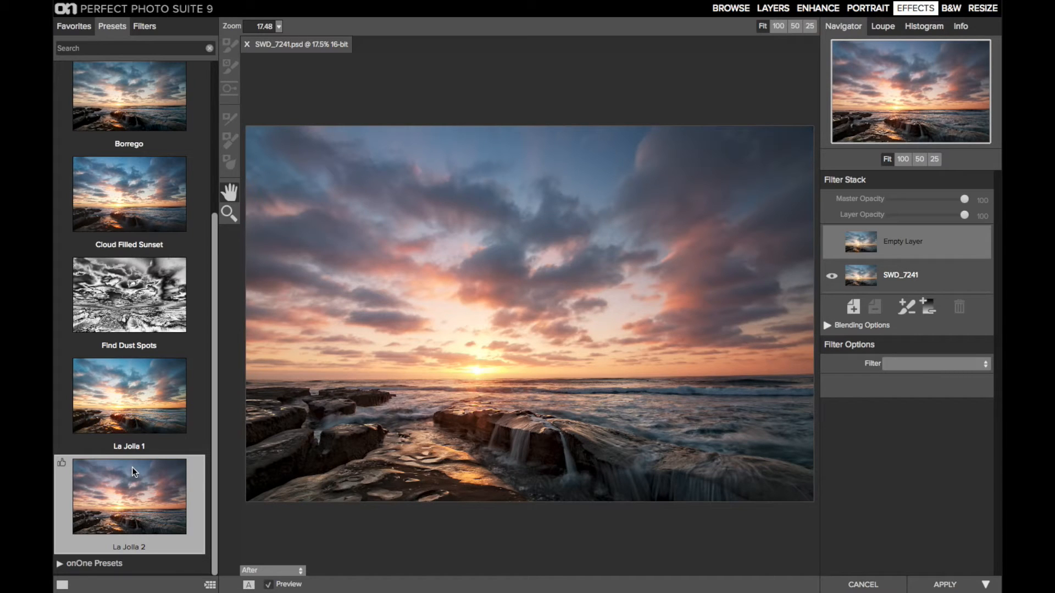
# Hide the preset browser to enlarge the image and compare the photo before and after the preset.
pyautogui.press('Tab')
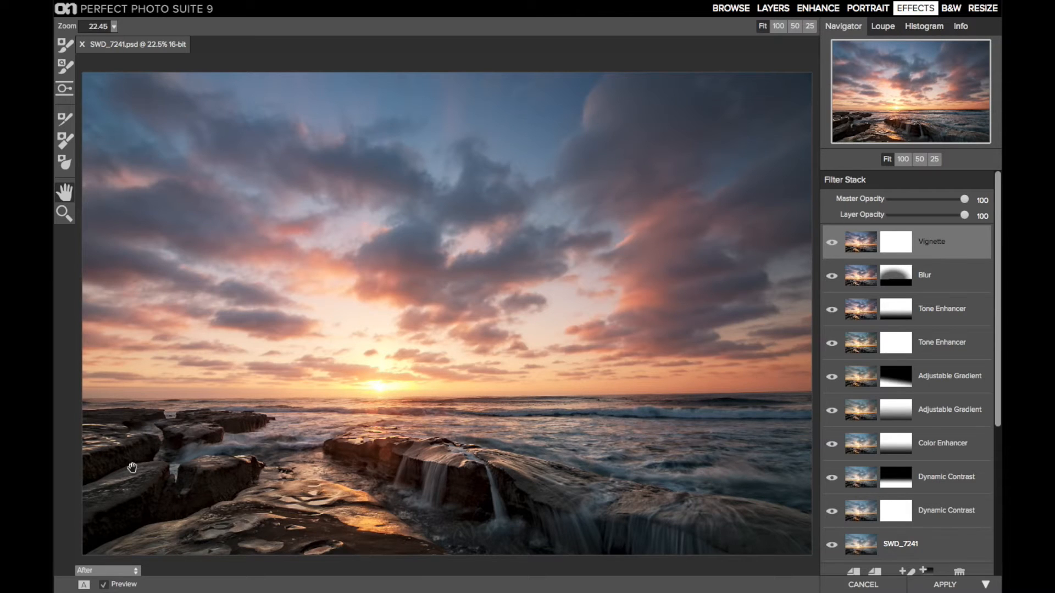
pyautogui.hotkey('ctrl', 'p')
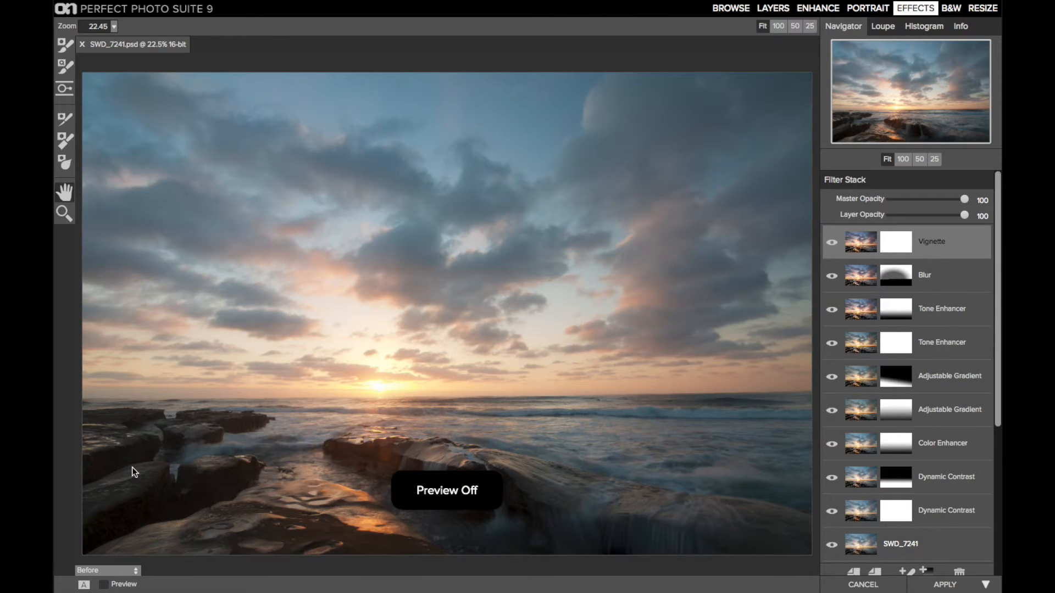
pyautogui.hotkey('ctrl', 'p')
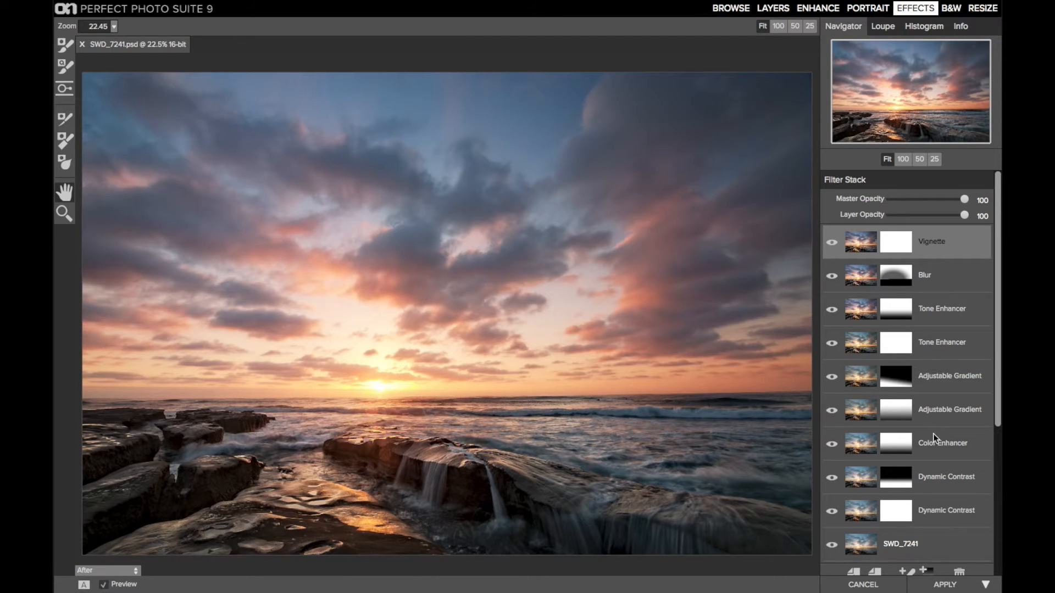
# Isolate the lowest Dynamic Contrast filter by hiding the filters above it, and expand its blending options.
pyautogui.scroll(-5, 933, 434)
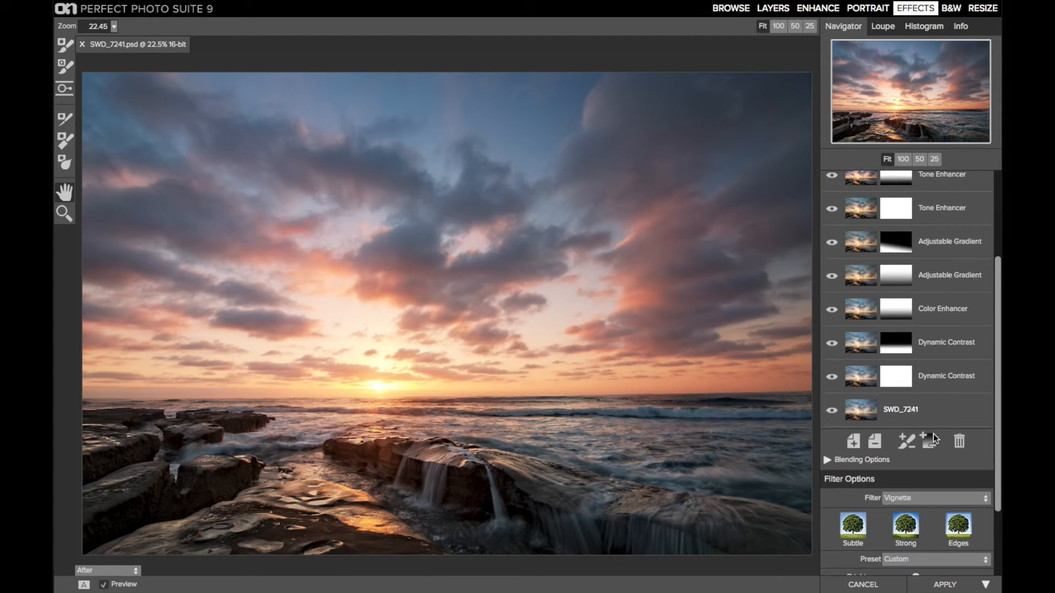
pyautogui.scroll(4, 934, 433)
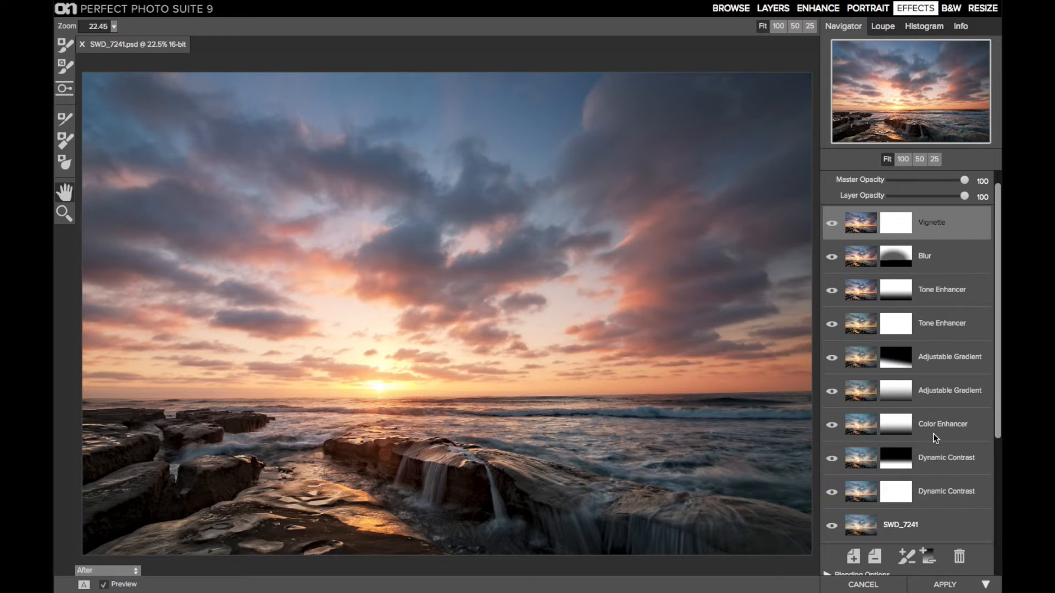
pyautogui.scroll(-3, 933, 434)
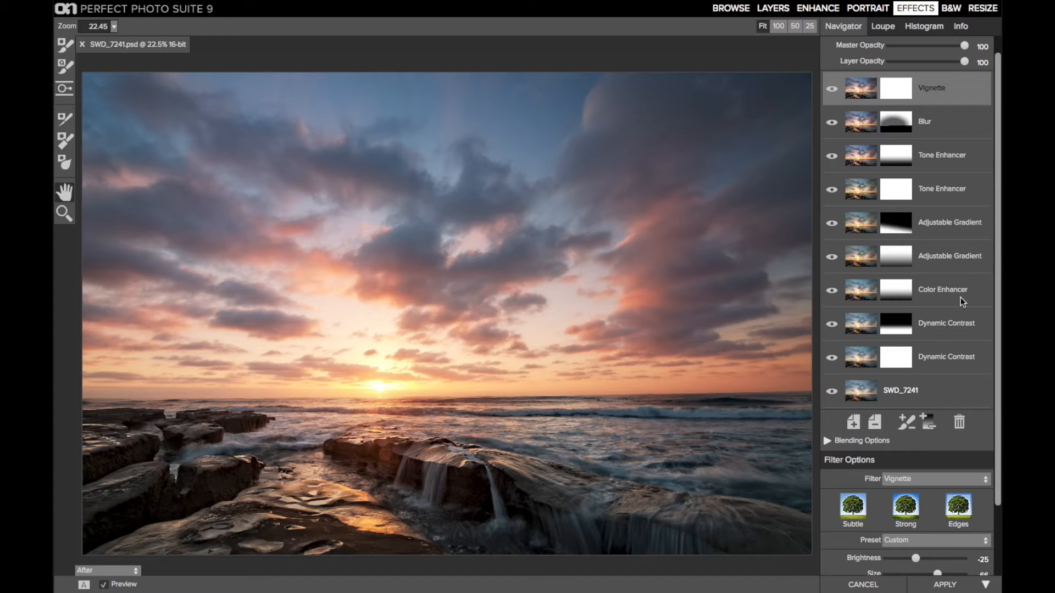
pyautogui.click(934, 357)
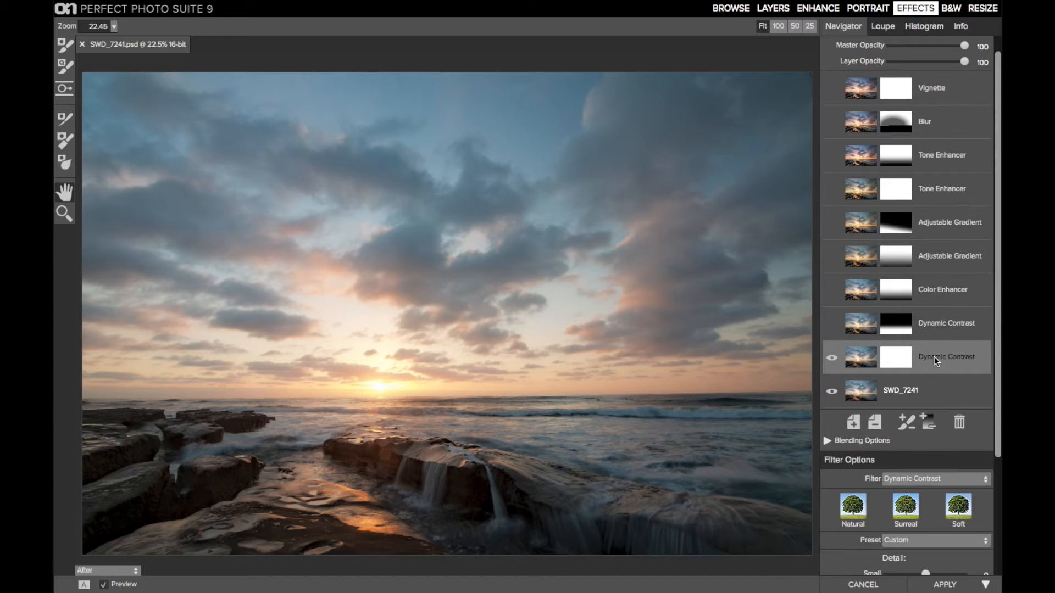
pyautogui.click(829, 441)
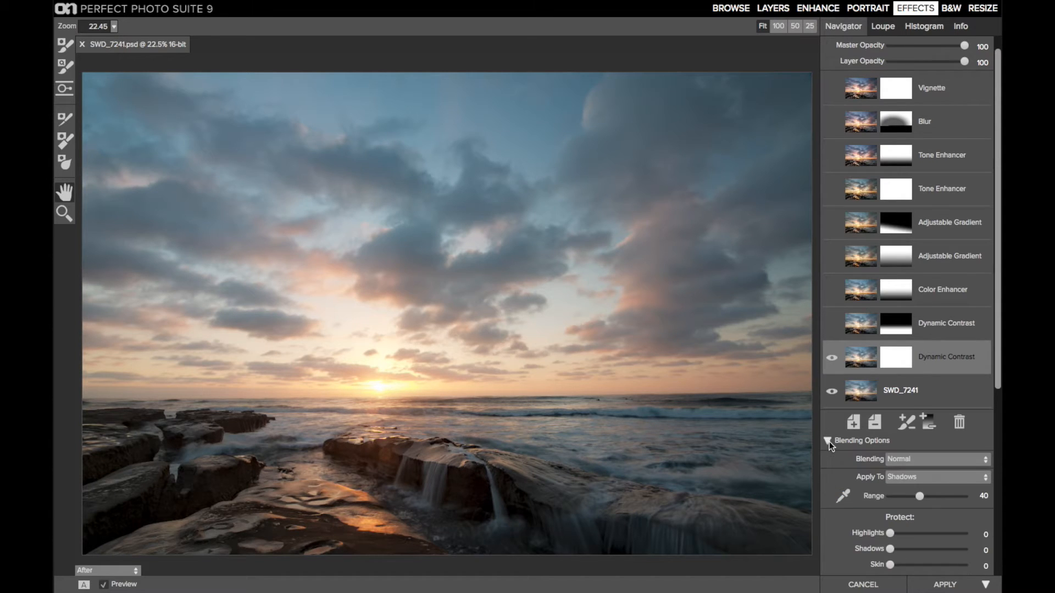
# Examine the blending options and detail settings of the lowest Dynamic Contrast filter.
pyautogui.scroll(-4, 969, 360)
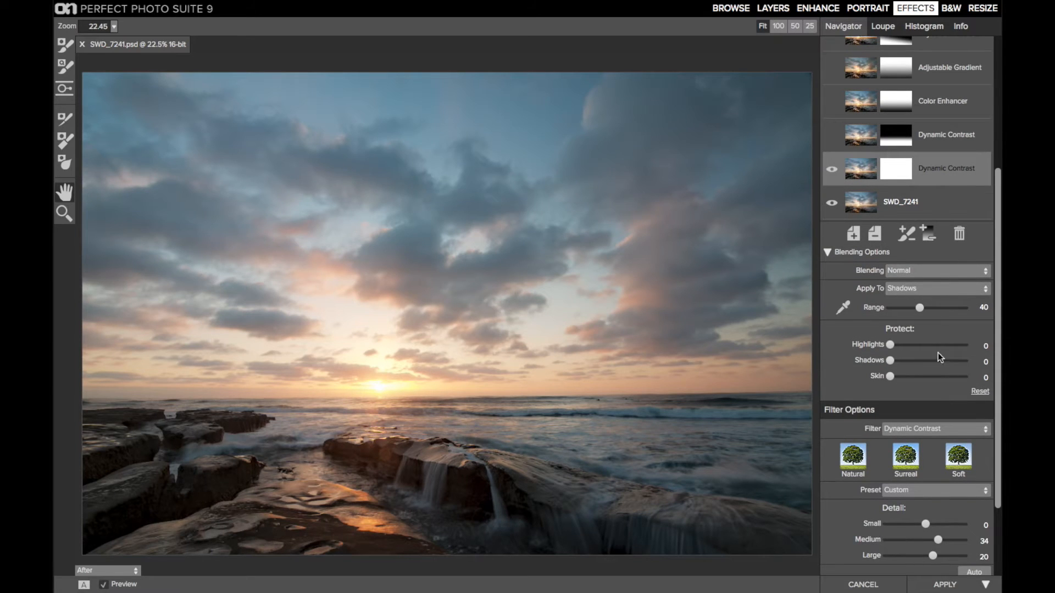
pyautogui.scroll(-2, 935, 357)
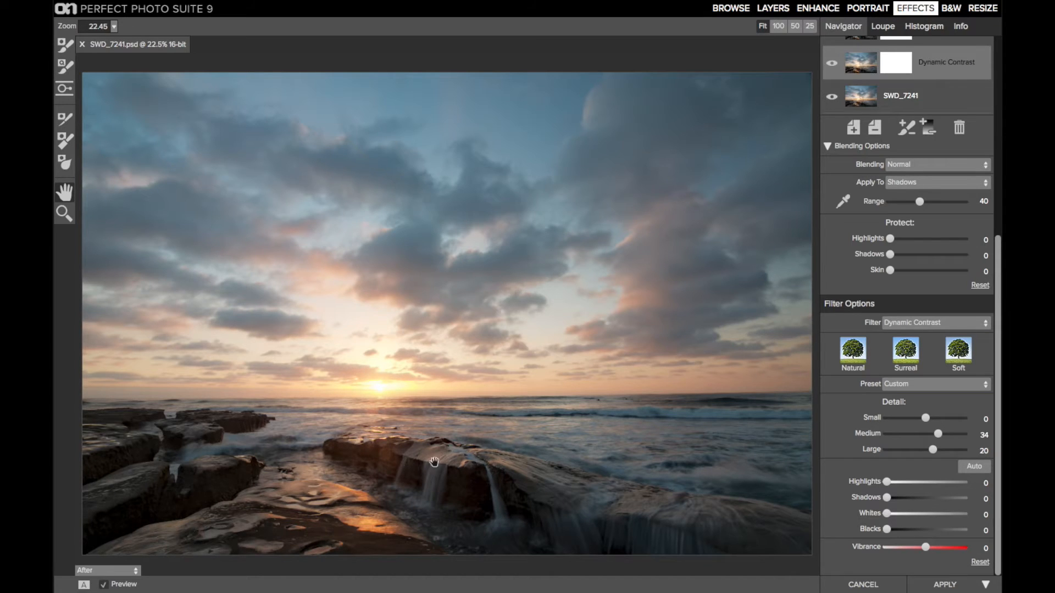
pyautogui.scroll(3, 856, 443)
pyautogui.scroll(1, 857, 443)
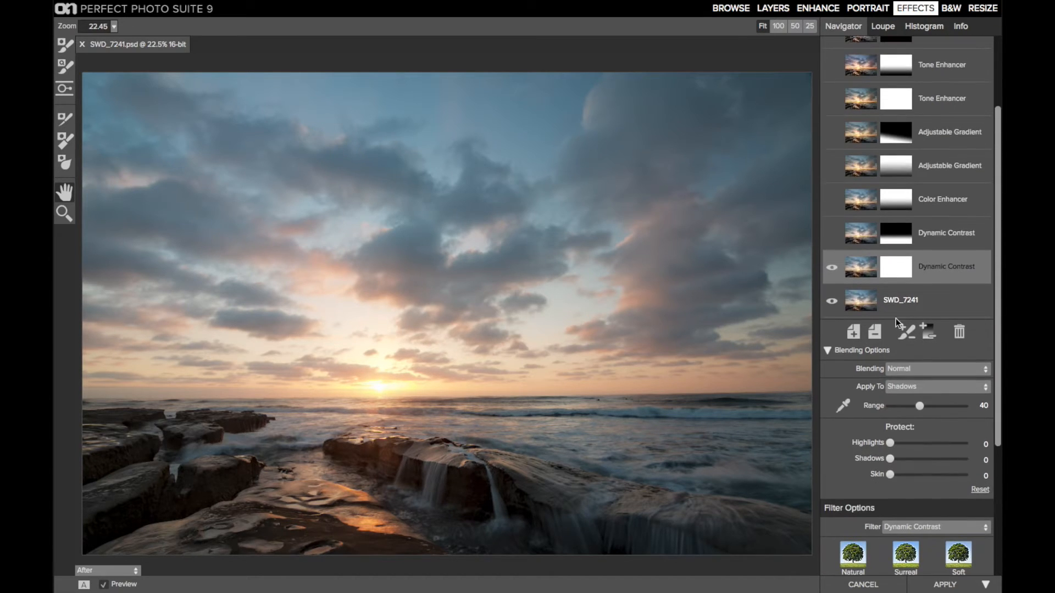
# Turn on the second Dynamic Contrast filter and examine its midtones setting, detail amounts and gradient mask at the horizon.
pyautogui.click(932, 233)
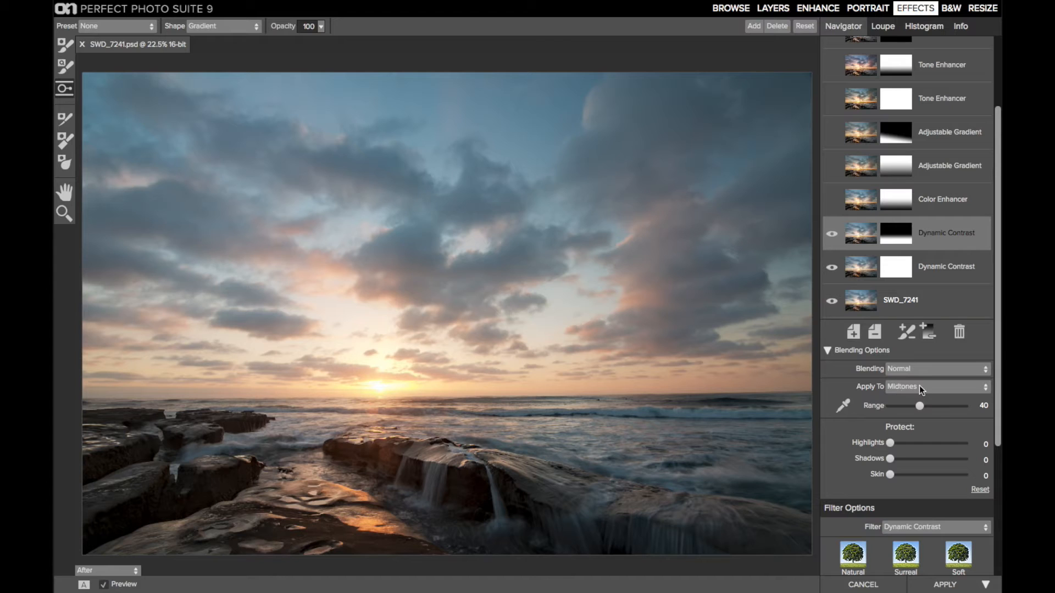
pyautogui.scroll(-4, 921, 389)
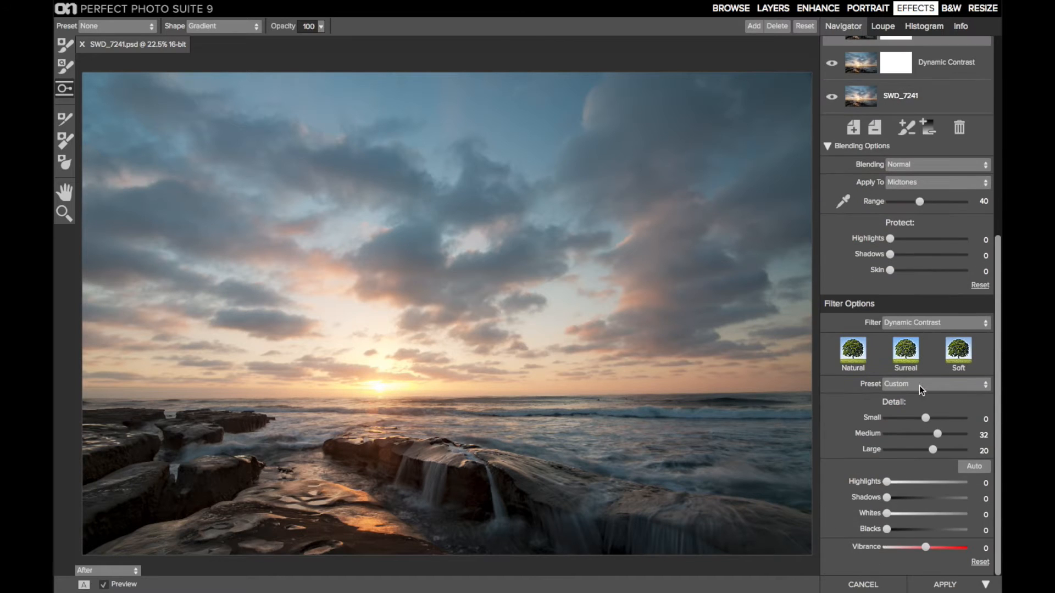
pyautogui.click(461, 392)
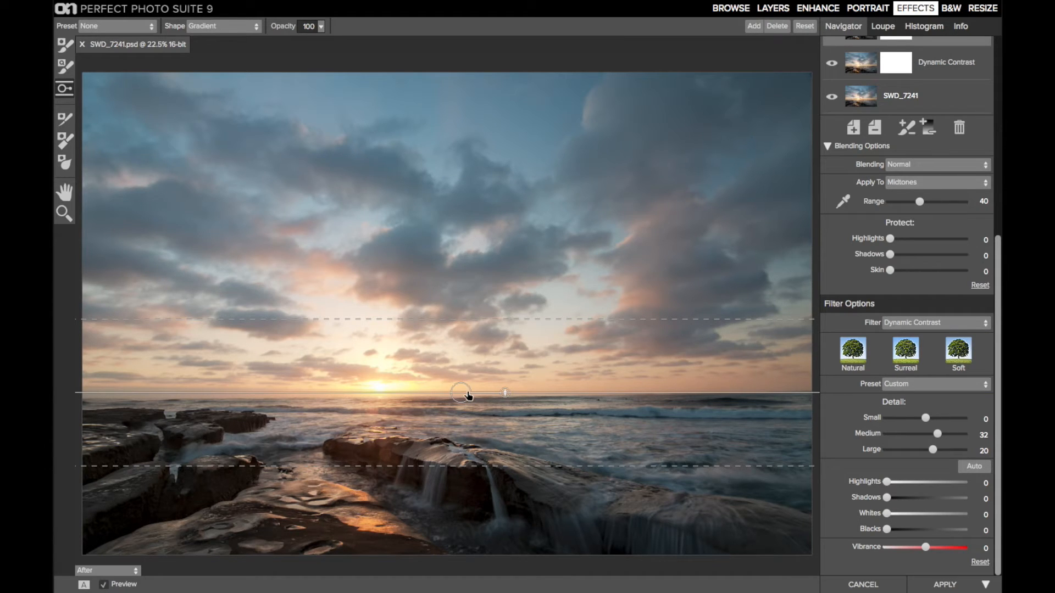
pyautogui.scroll(6, 909, 252)
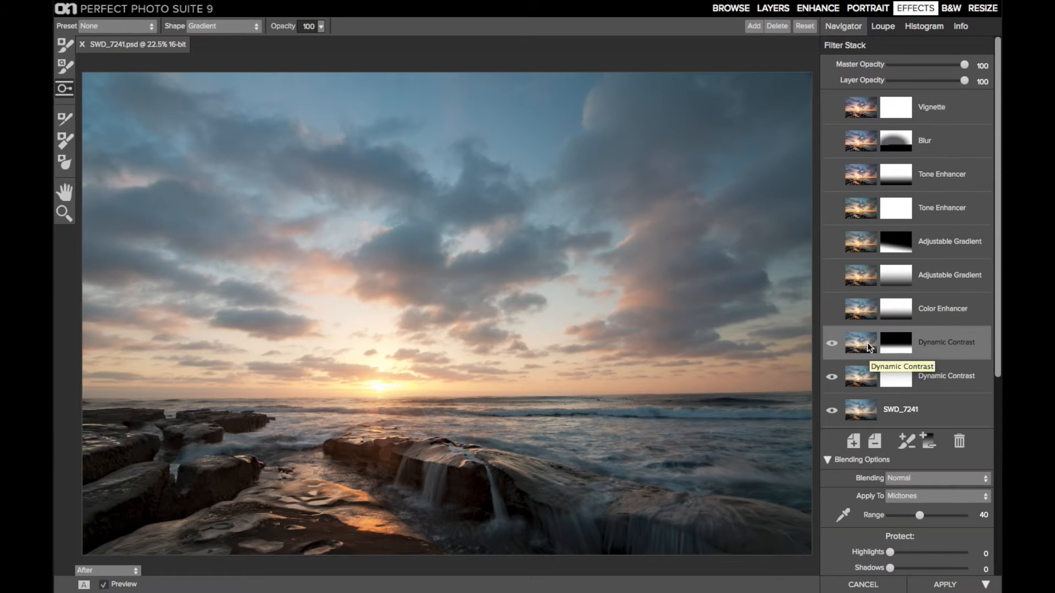
# Compare the image with and without the second Dynamic Contrast filter, leaving the filter on.
pyautogui.click(831, 343)
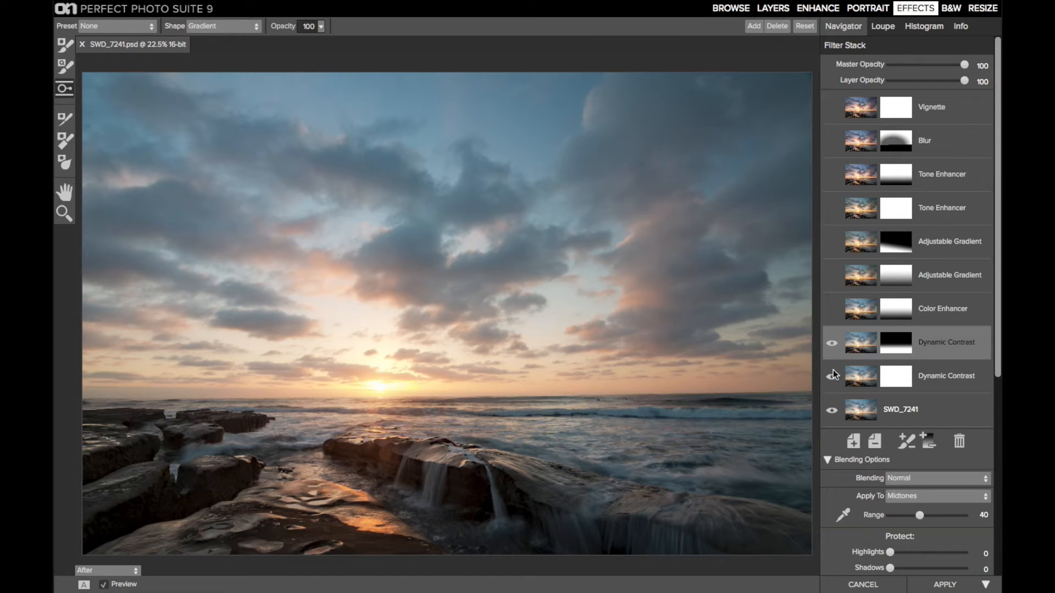
pyautogui.click(829, 343)
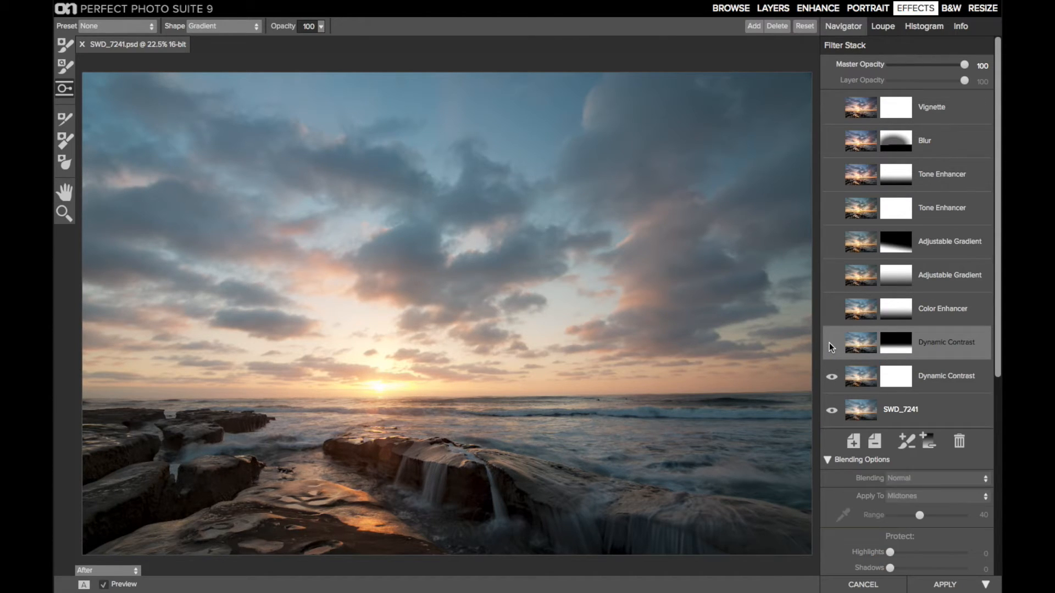
pyautogui.click(829, 343)
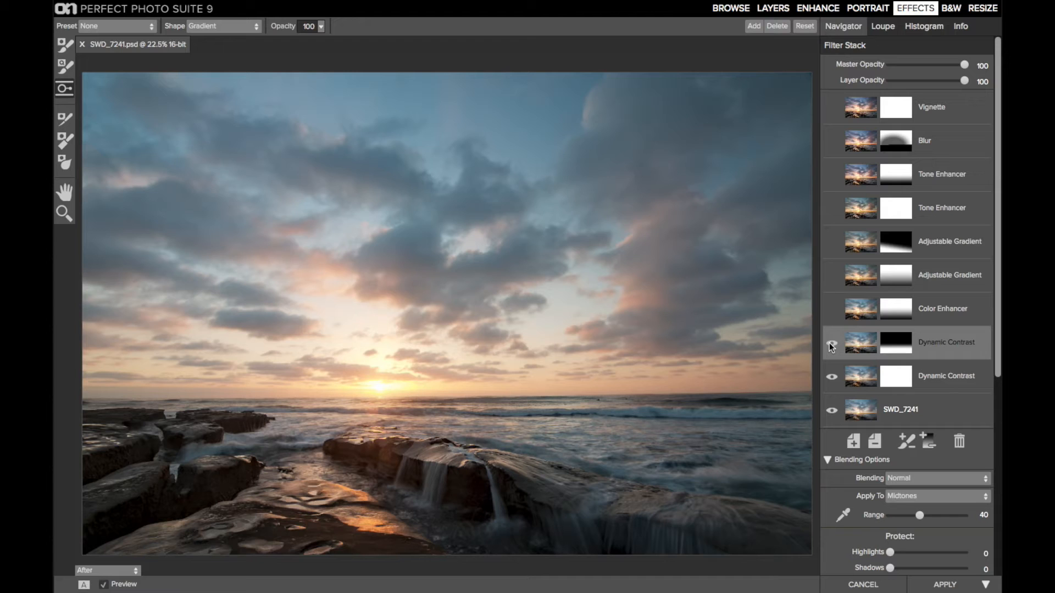
# Turn on the Color Enhancer filter, collapse the blending options and examine its temperature, vibrance and saturation settings.
pyautogui.click(950, 314)
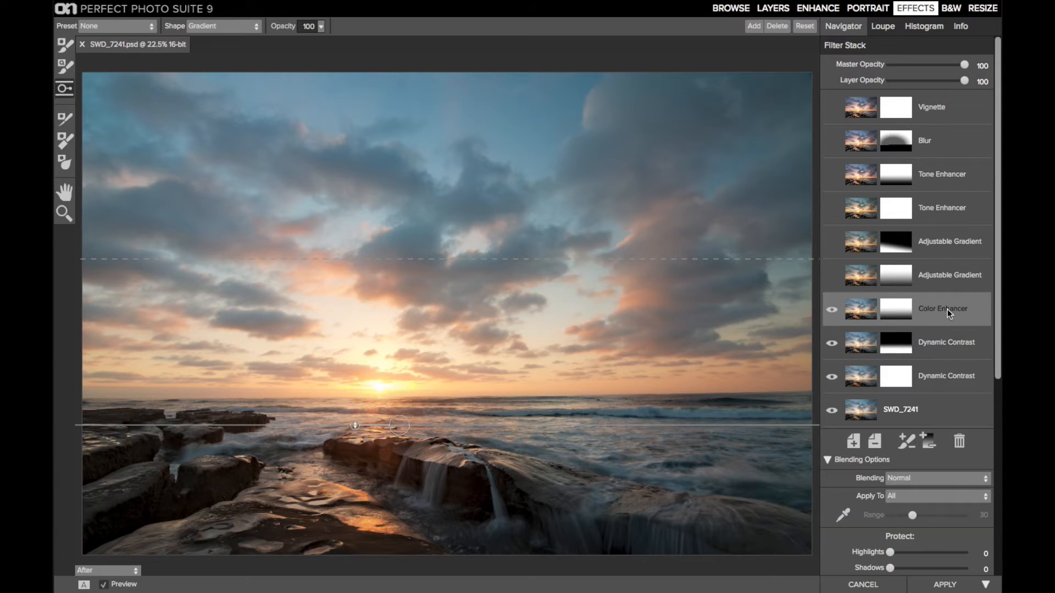
pyautogui.scroll(-3, 907, 369)
pyautogui.click(829, 394)
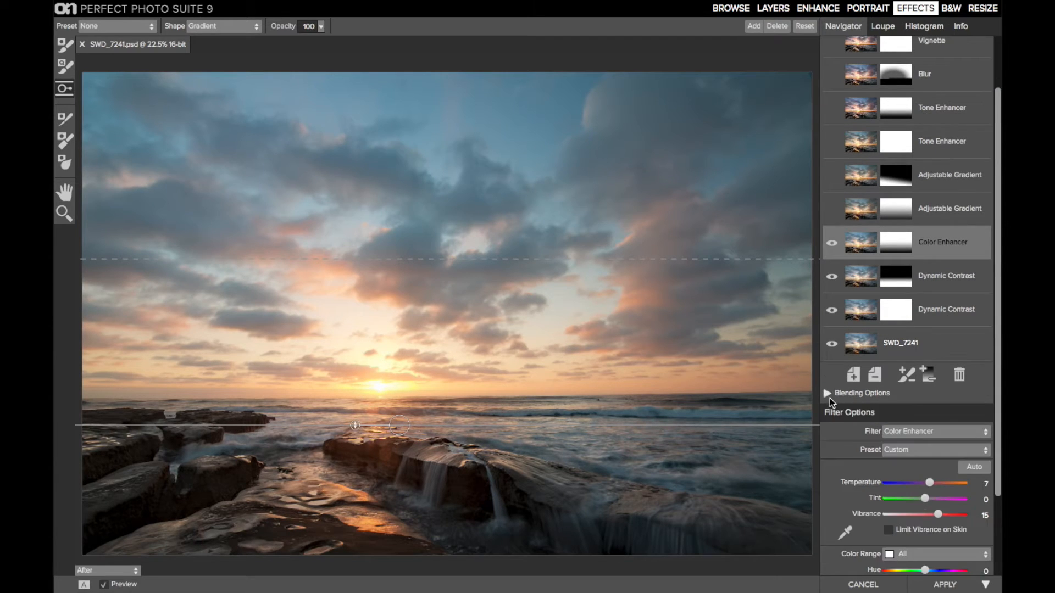
pyautogui.scroll(-5, 906, 396)
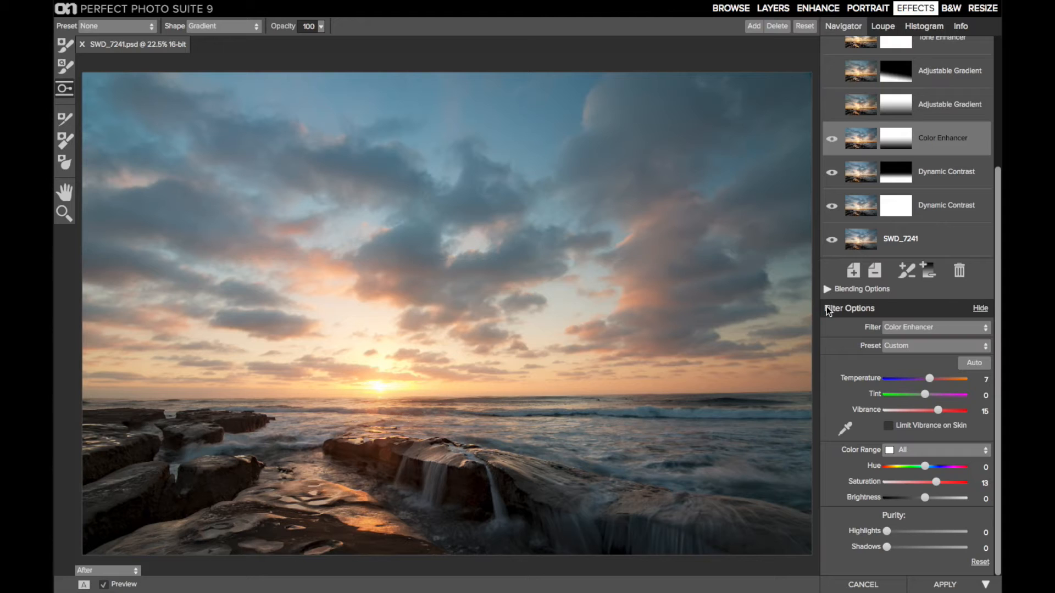
pyautogui.scroll(5, 827, 305)
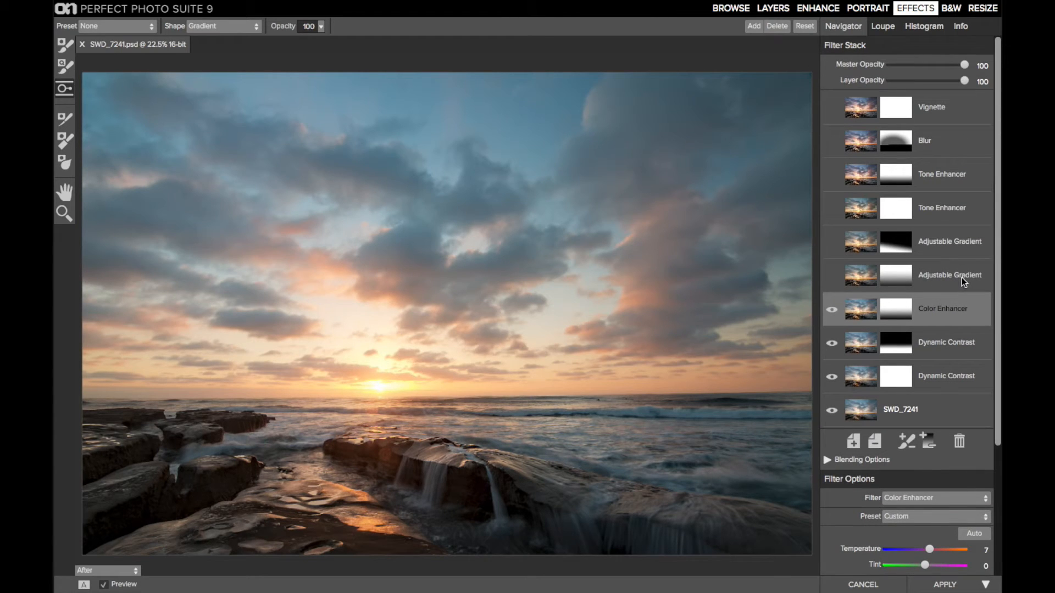
# Turn on the lower Adjustable Gradient filter, examine its tone, warmth and glow settings, and compare the image with and without it.
pyautogui.click(963, 282)
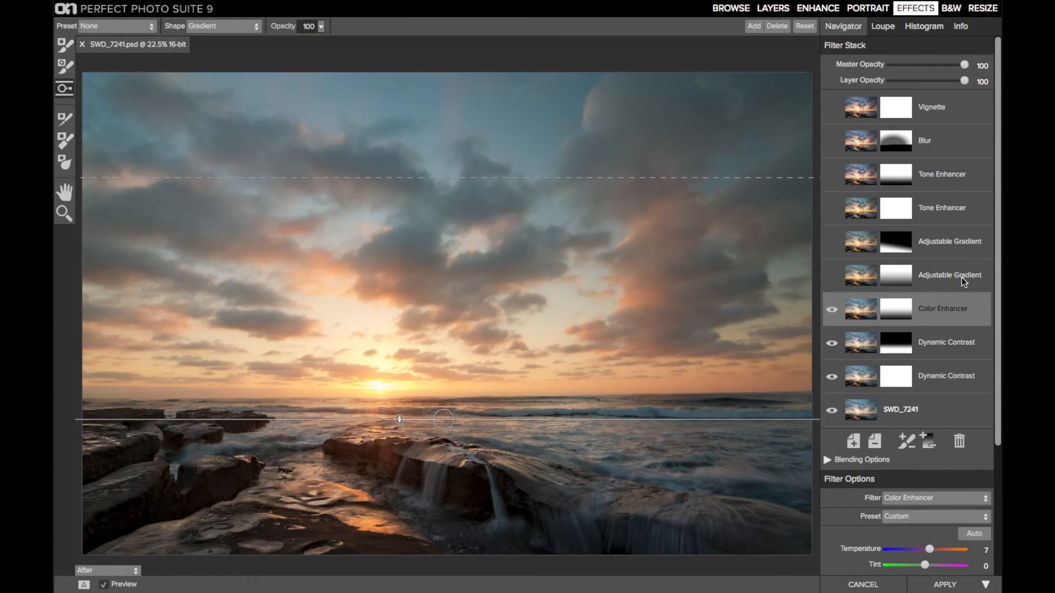
pyautogui.scroll(-5, 964, 282)
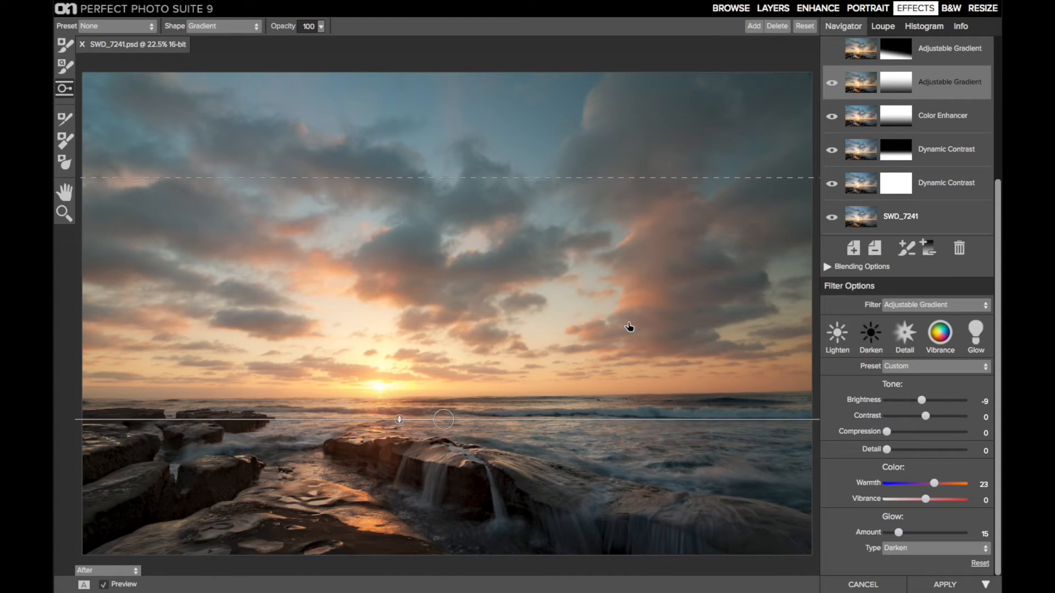
pyautogui.scroll(4, 910, 255)
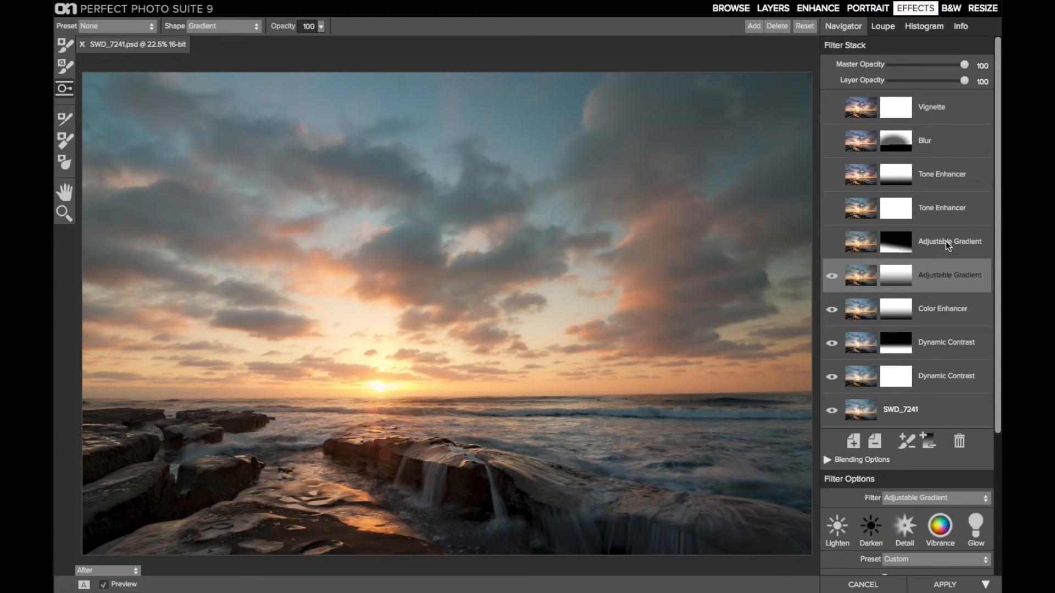
pyautogui.click(831, 276)
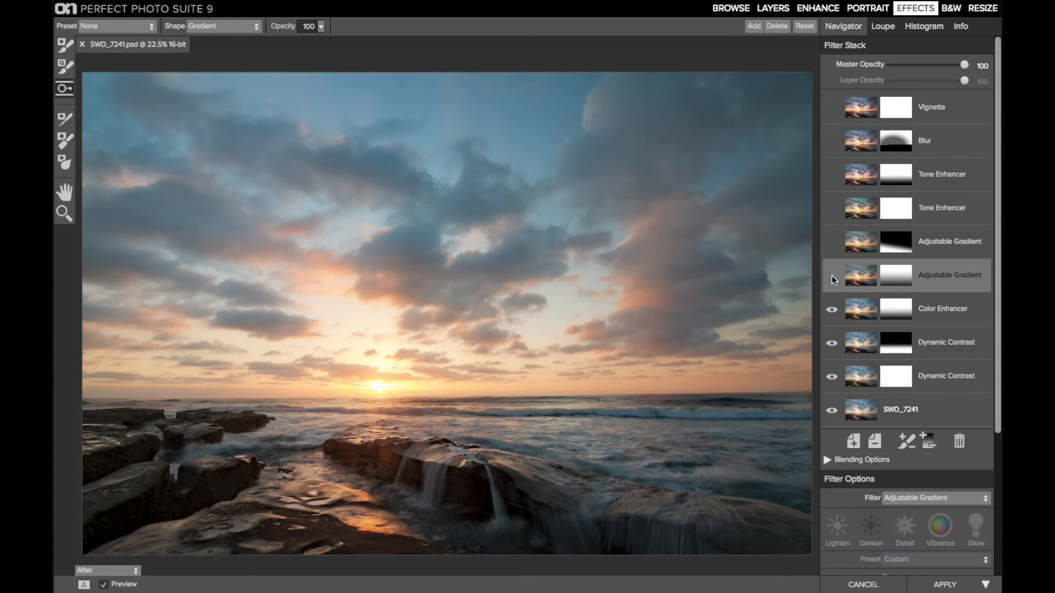
pyautogui.click(832, 276)
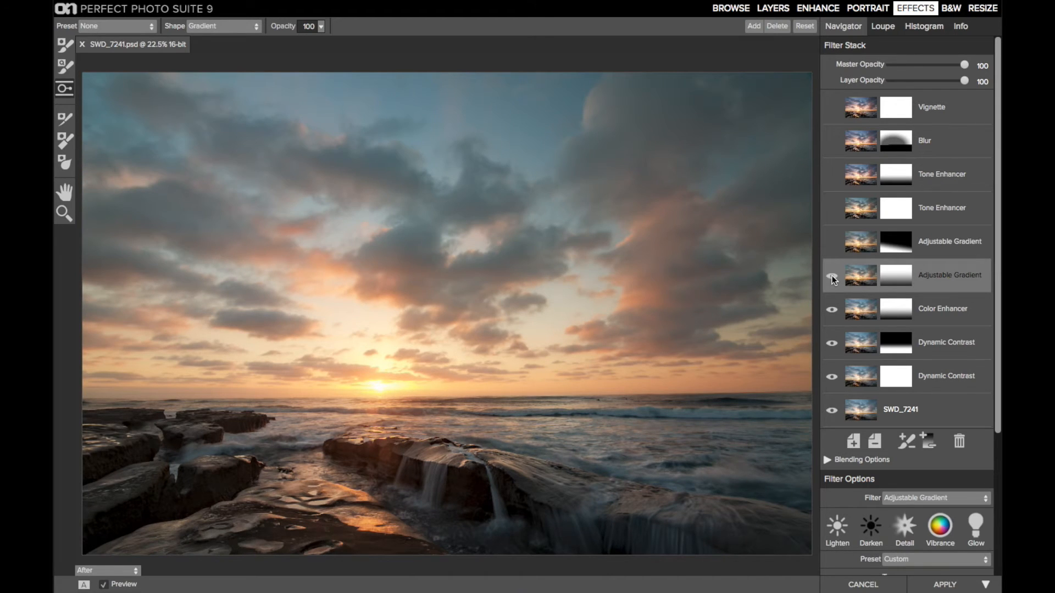
# Turn on the upper Adjustable Gradient filter and examine its tilted foreground mask and brightness setting.
pyautogui.click(935, 243)
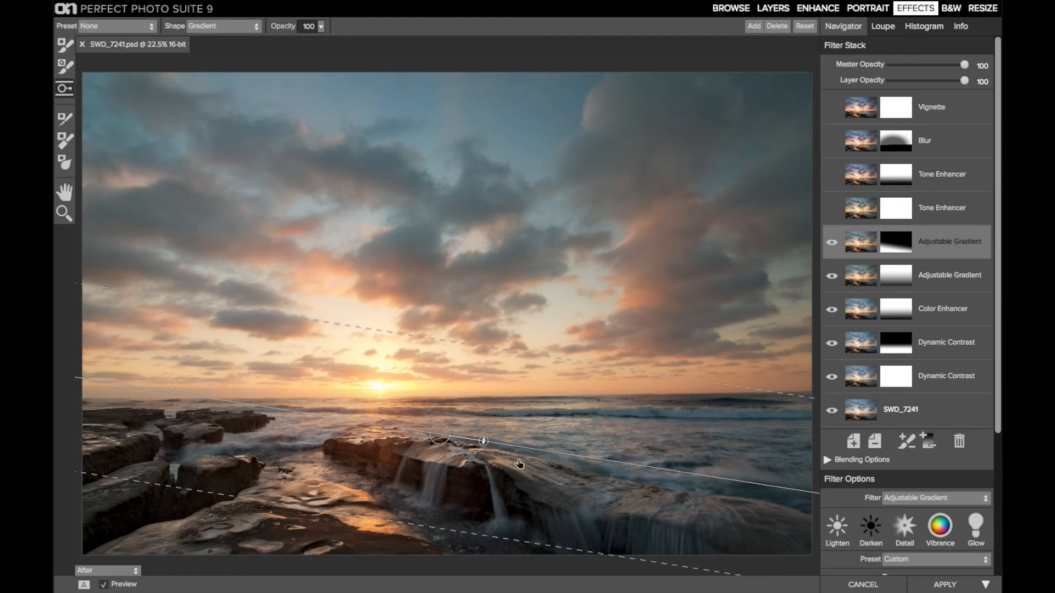
pyautogui.scroll(-5, 919, 440)
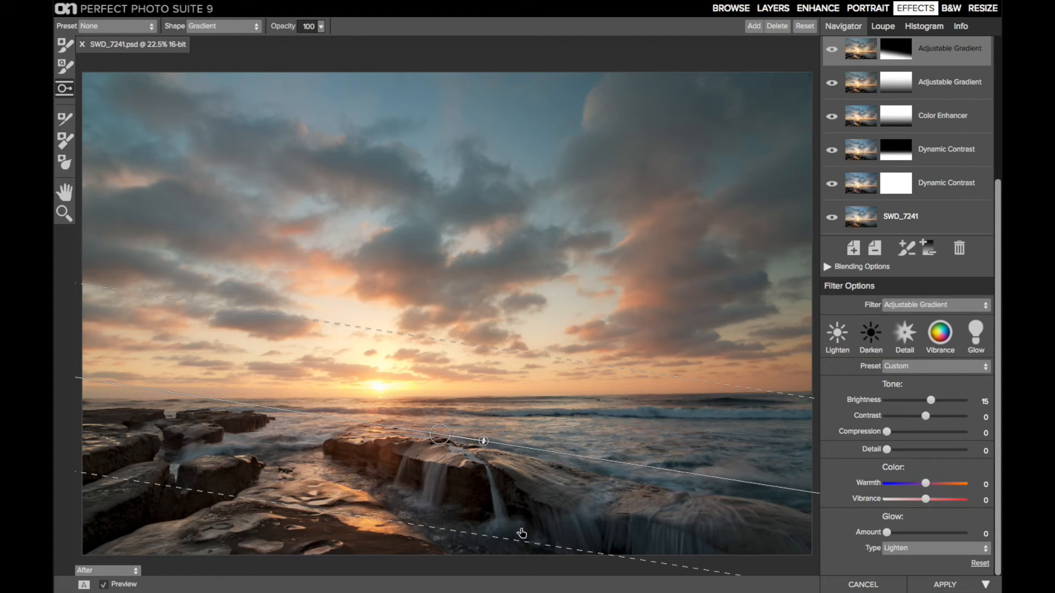
pyautogui.scroll(5, 894, 390)
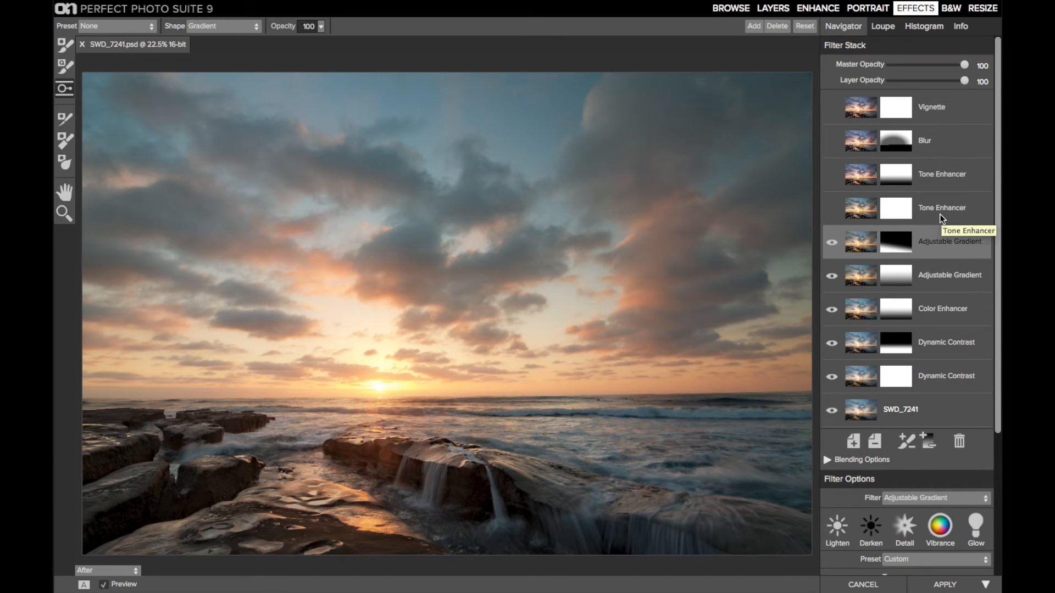
# Turn on the lower Tone Enhancer filter and examine its tone, detail and curve settings.
pyautogui.click(940, 214)
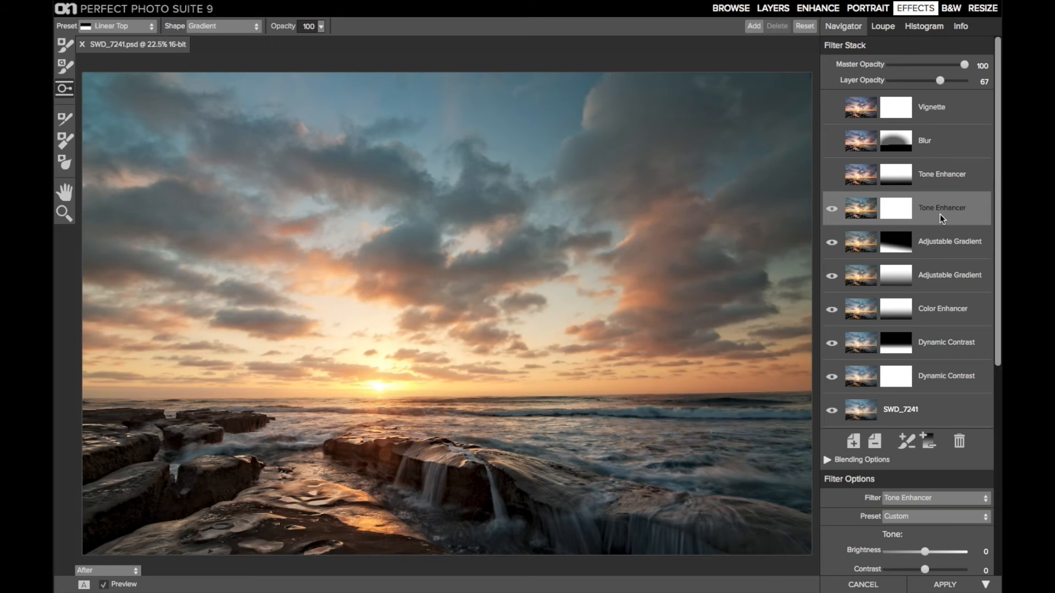
pyautogui.scroll(-10, 944, 321)
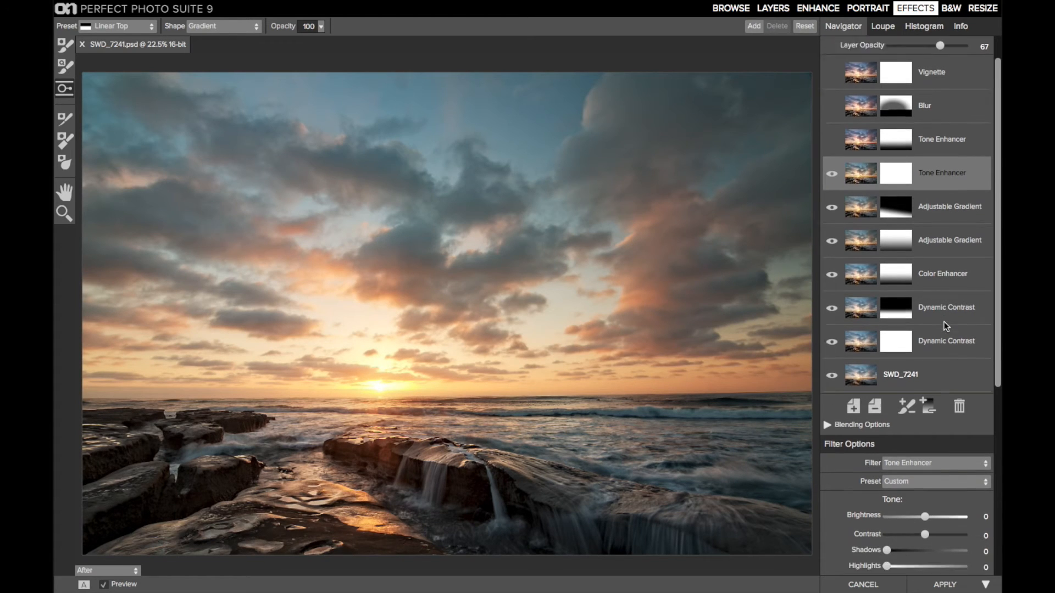
pyautogui.scroll(-1, 944, 322)
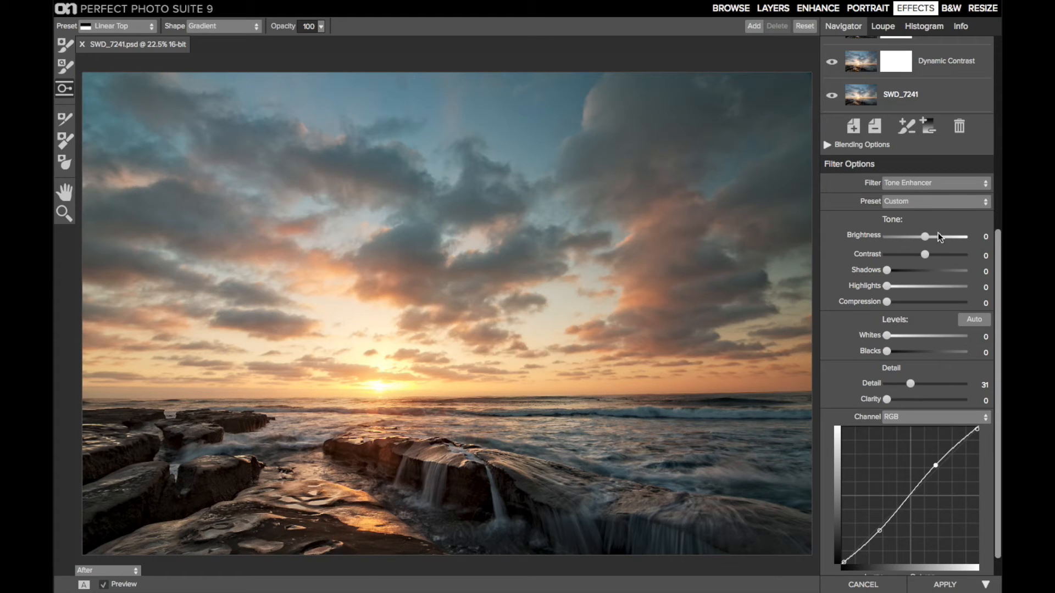
# Browse the Tone Enhancer presets and try Midtone Contrast Boost on the lower Tone Enhancer filter.
pyautogui.click(940, 204)
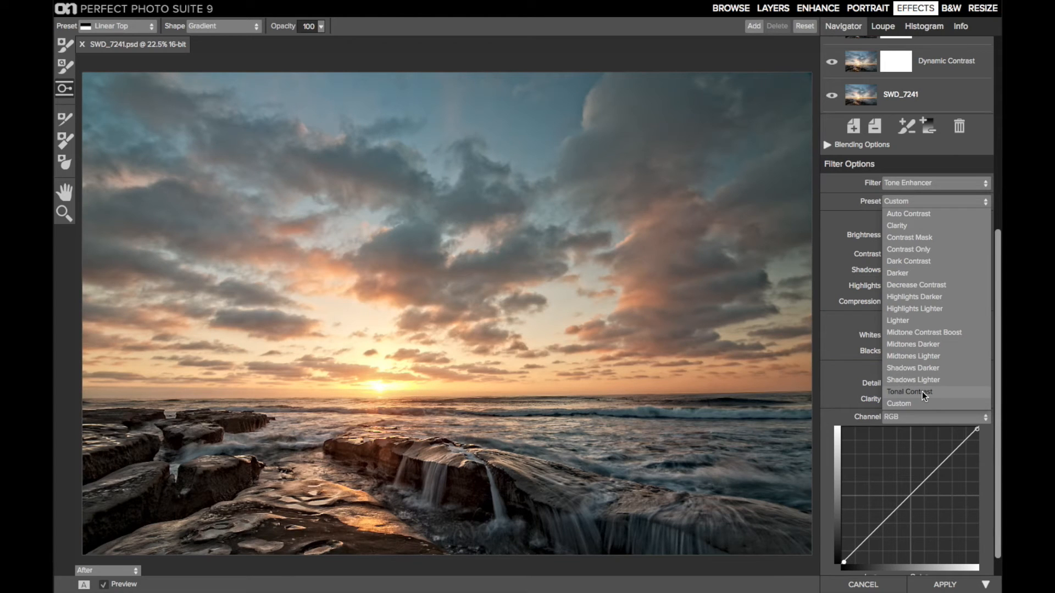
pyautogui.click(832, 209)
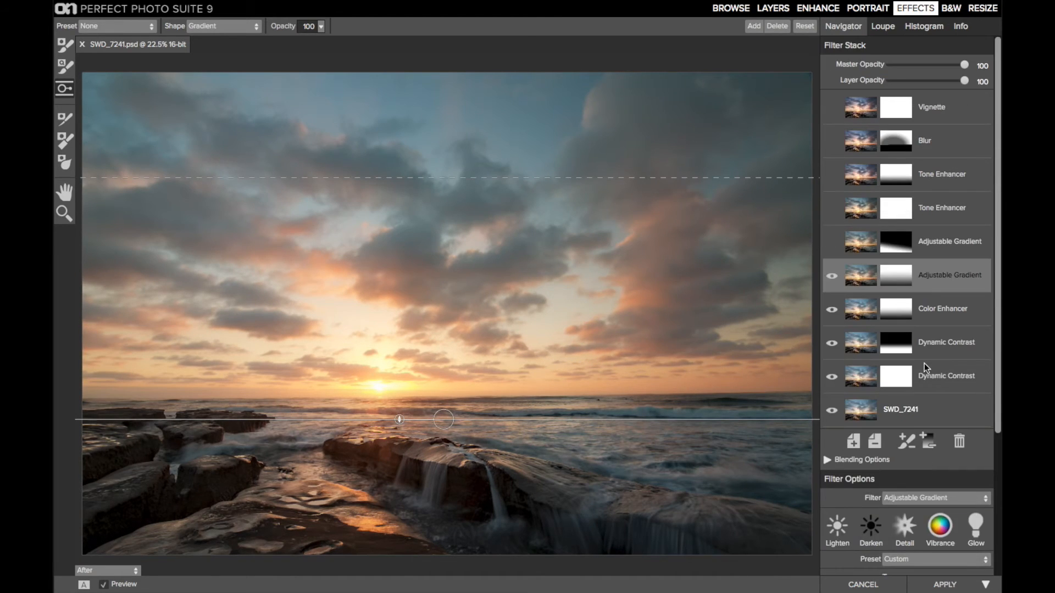
pyautogui.click(942, 211)
pyautogui.scroll(-5, 942, 210)
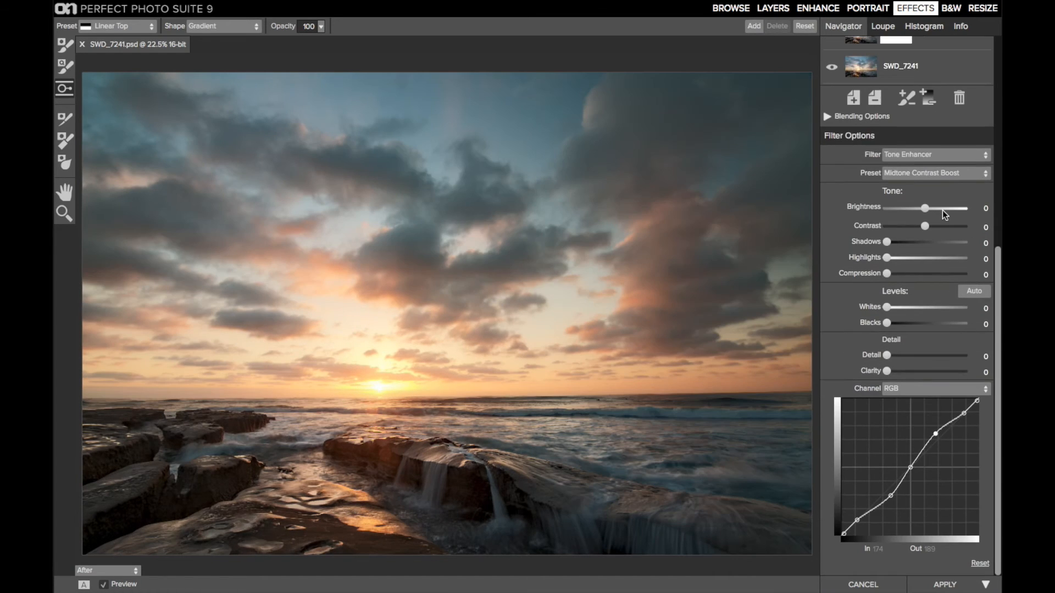
# Try Auto levels and a Detail of 31 on the lower Tone Enhancer filter, and reset its filter options.
pyautogui.click(975, 292)
pyautogui.click(973, 291)
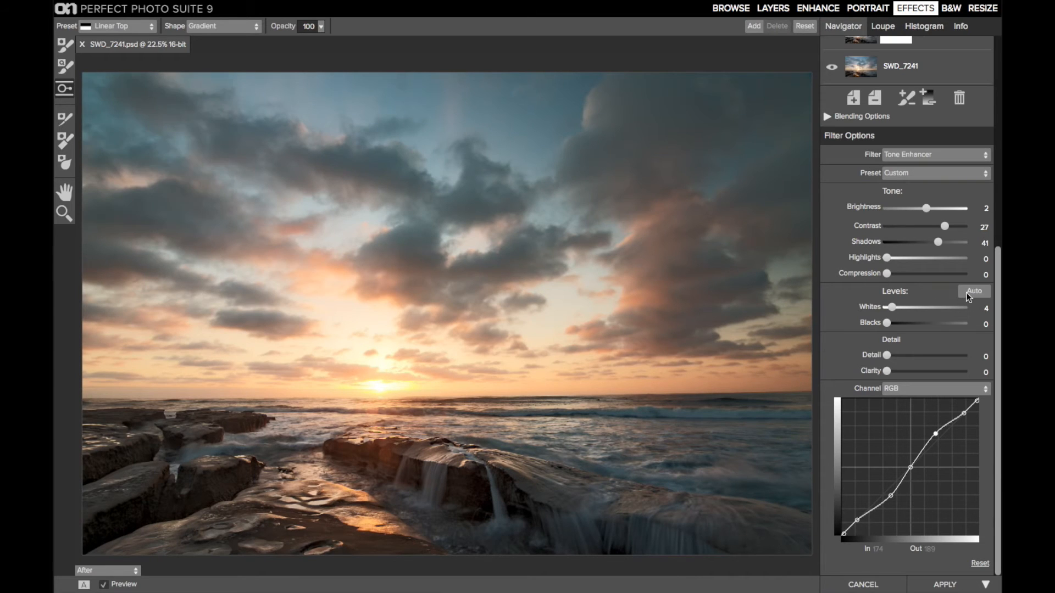
pyautogui.click(911, 357)
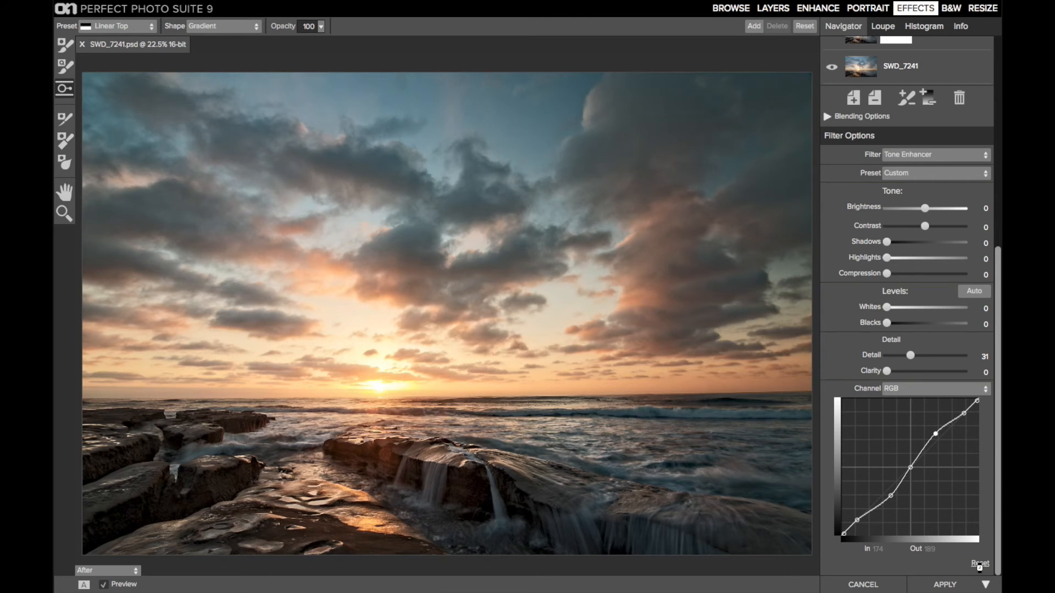
pyautogui.click(979, 564)
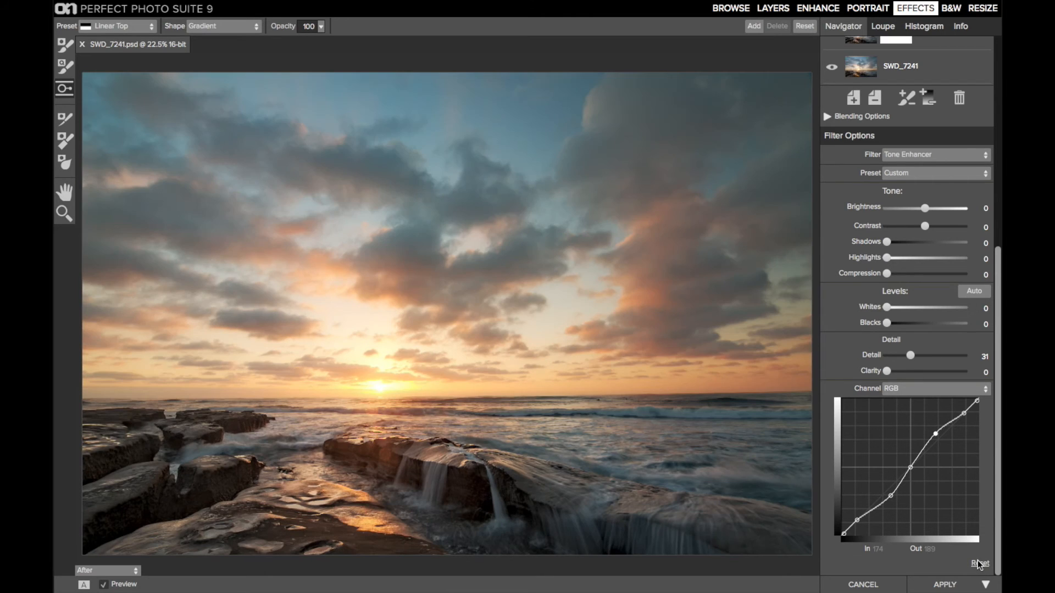
# Set the lower Tone Enhancer's Detail to 32 and shape its RGB curve into a gentle S, raising the upper point from 174 to 178.
pyautogui.click(964, 296)
pyautogui.click(908, 356)
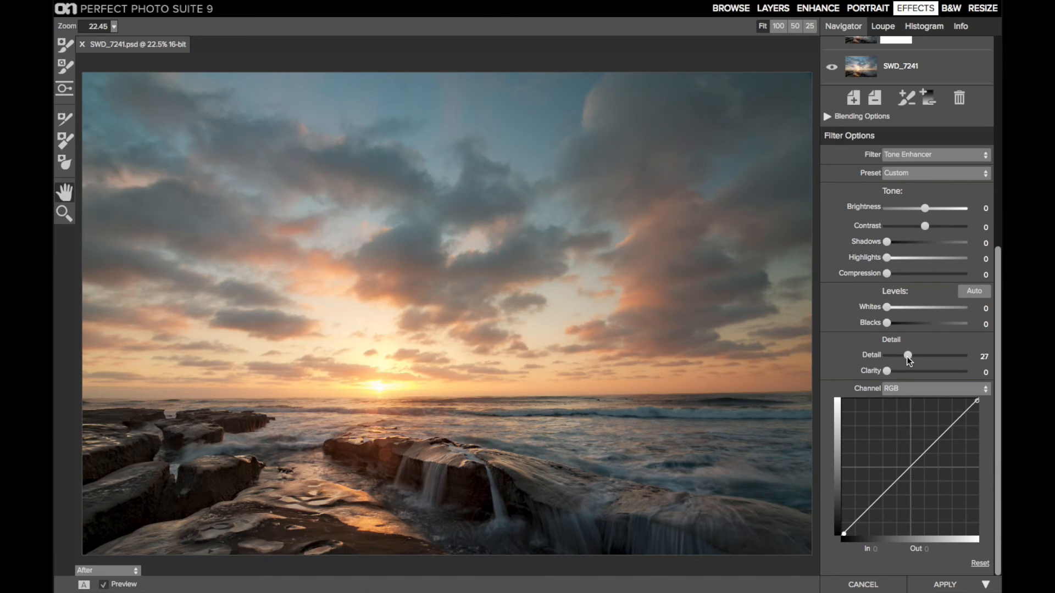
pyautogui.moveTo(908, 357); pyautogui.dragTo(911, 356)
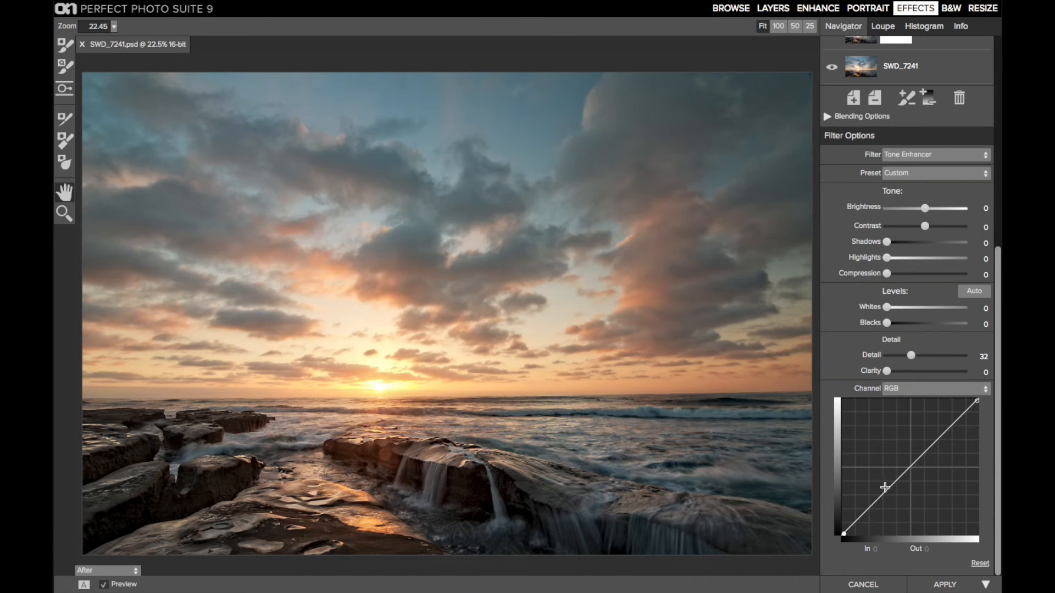
pyautogui.click(883, 497)
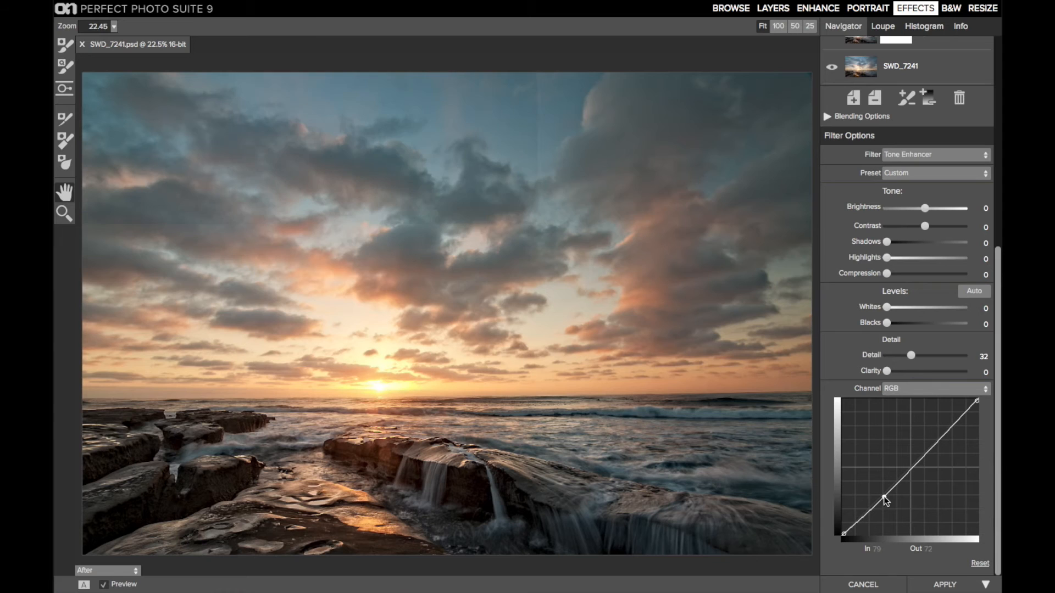
pyautogui.moveTo(937, 443); pyautogui.dragTo(935, 441)
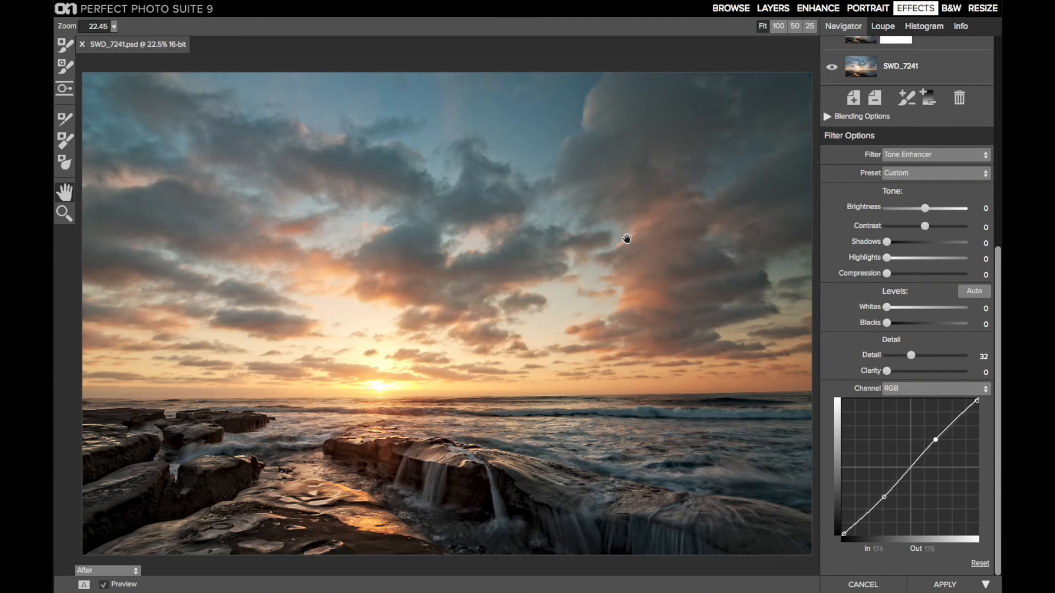
# Turn on the upper Tone Enhancer filter and compare the photo with and without it.
pyautogui.scroll(5, 873, 249)
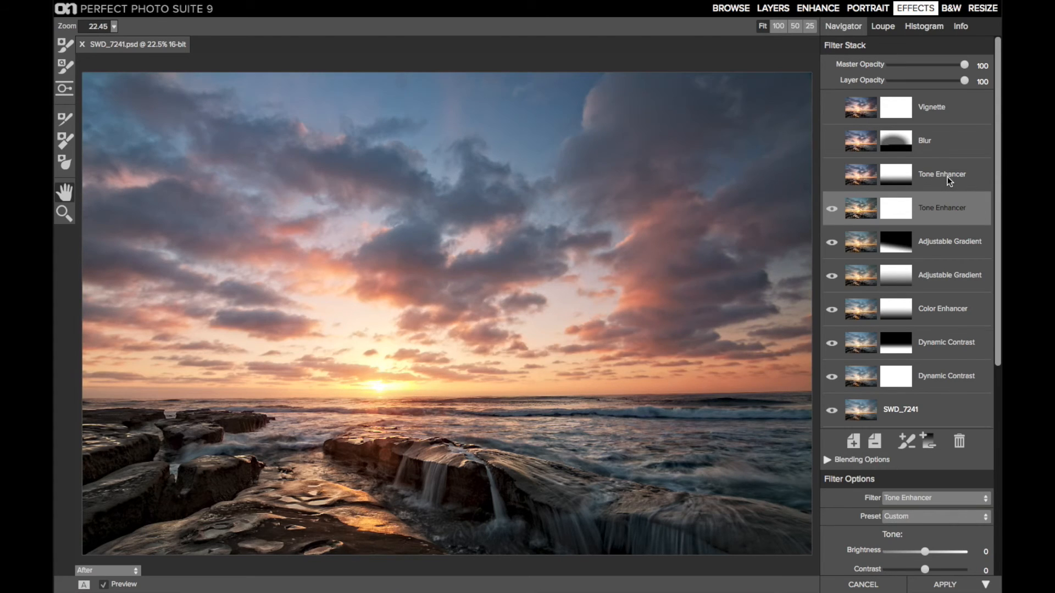
pyautogui.click(950, 182)
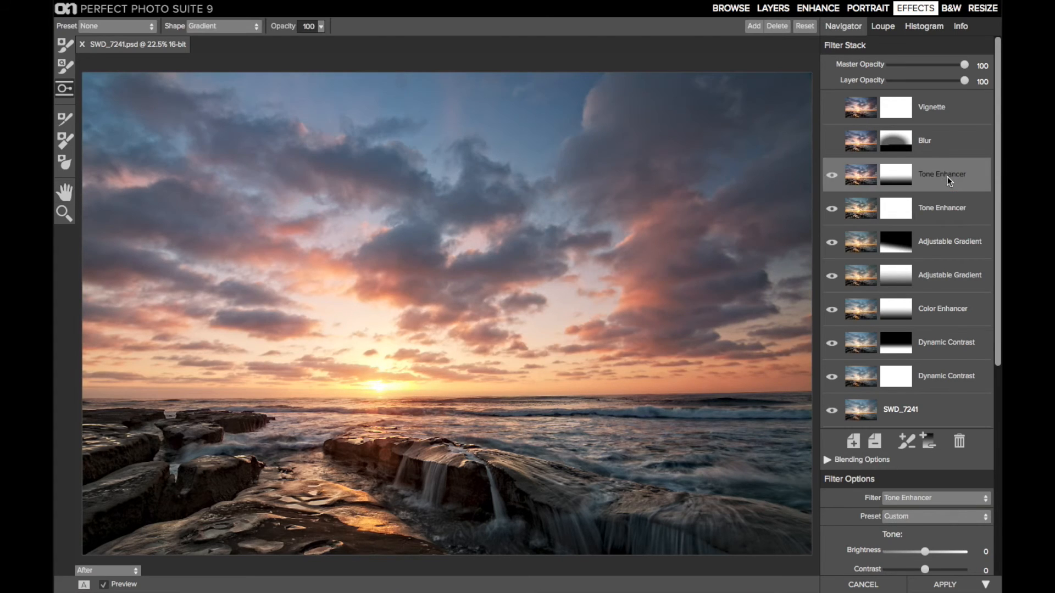
pyautogui.click(833, 178)
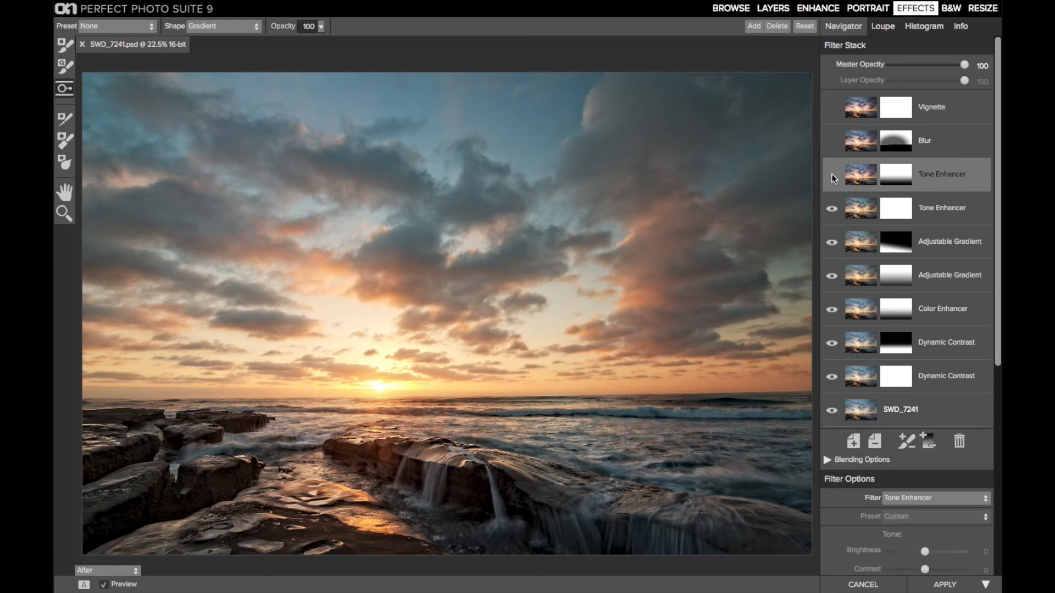
pyautogui.click(832, 178)
# Examine the upper Tone Enhancer's settings and its Red, Green and Blue channel curves.
pyautogui.scroll(-5, 910, 334)
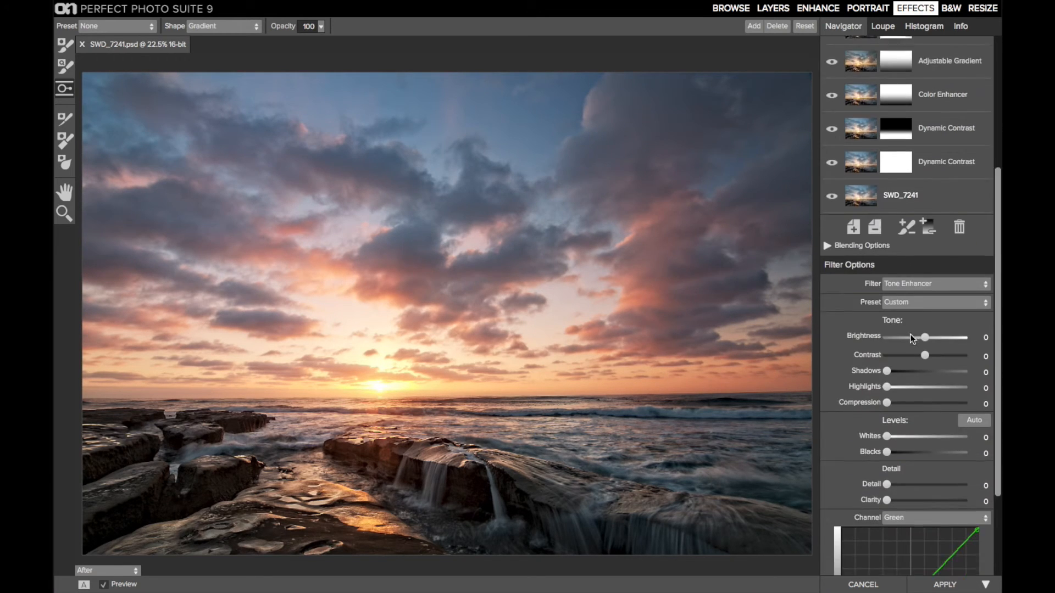
pyautogui.scroll(-3, 910, 334)
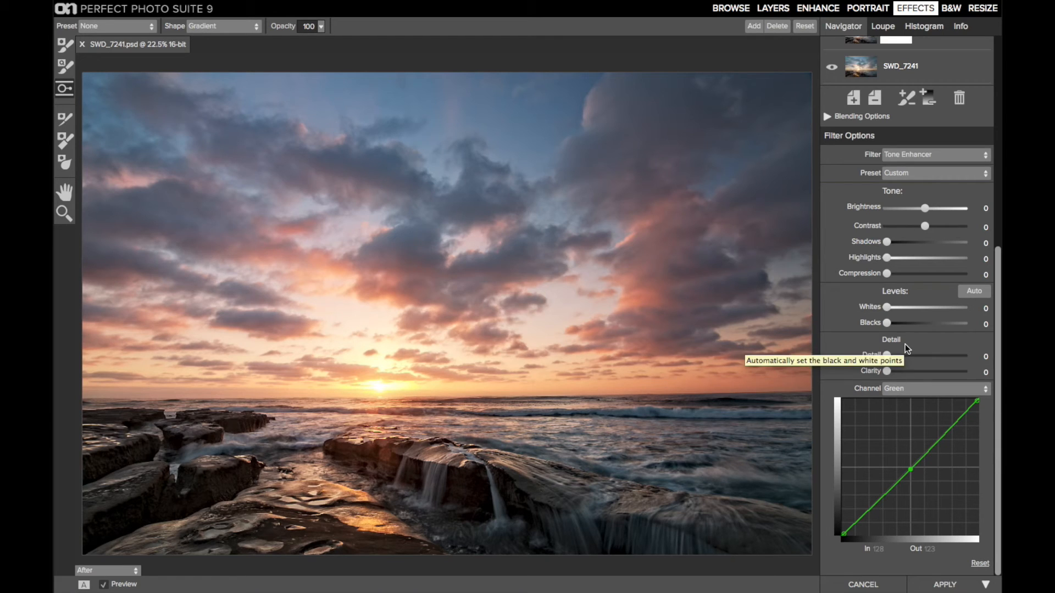
pyautogui.click(900, 395)
pyautogui.click(903, 422)
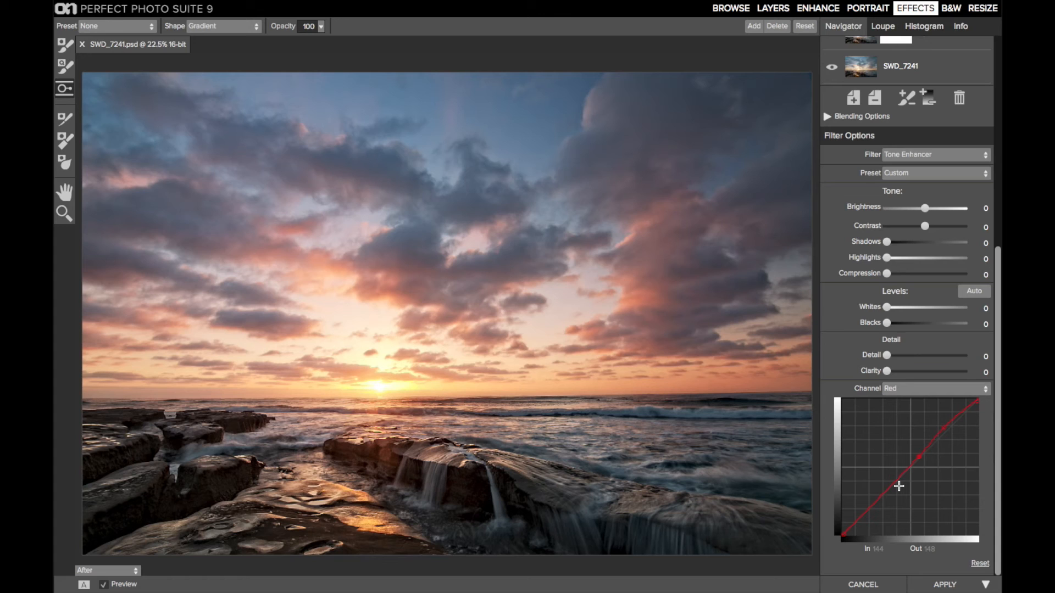
pyautogui.click(912, 389)
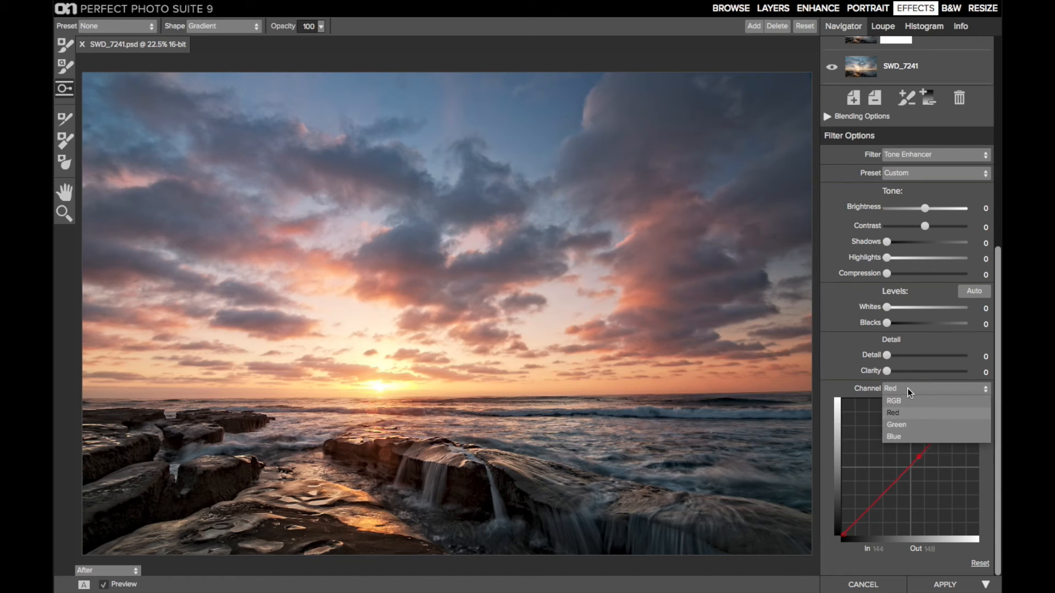
pyautogui.click(906, 428)
pyautogui.click(911, 471)
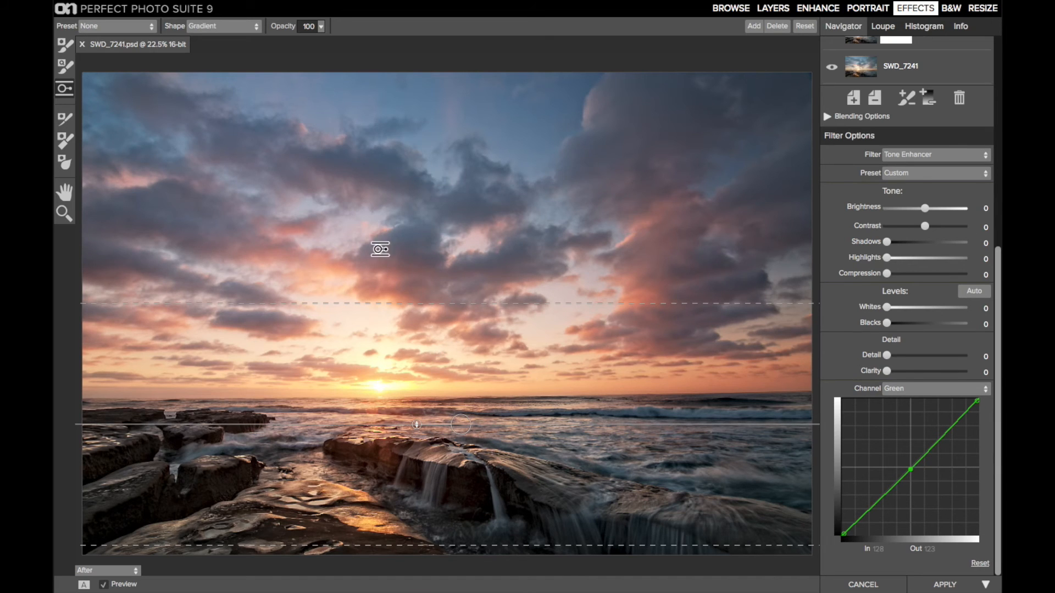
pyautogui.click(910, 391)
pyautogui.click(909, 438)
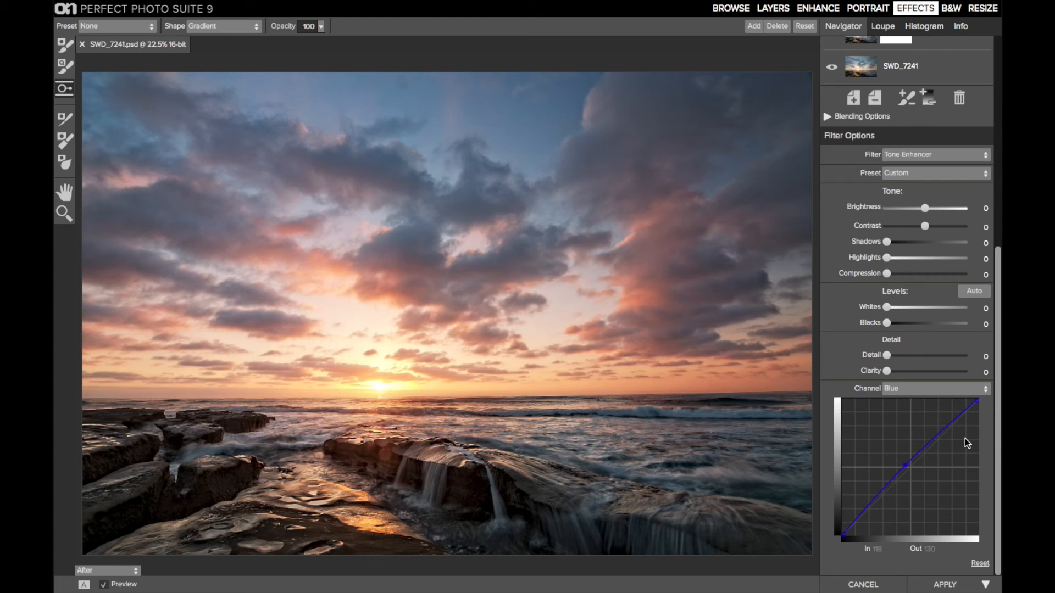
# Turn on the Blur filter and examine its options, the round mask on the sun and the gradient mask along the horizon.
pyautogui.scroll(10, 967, 443)
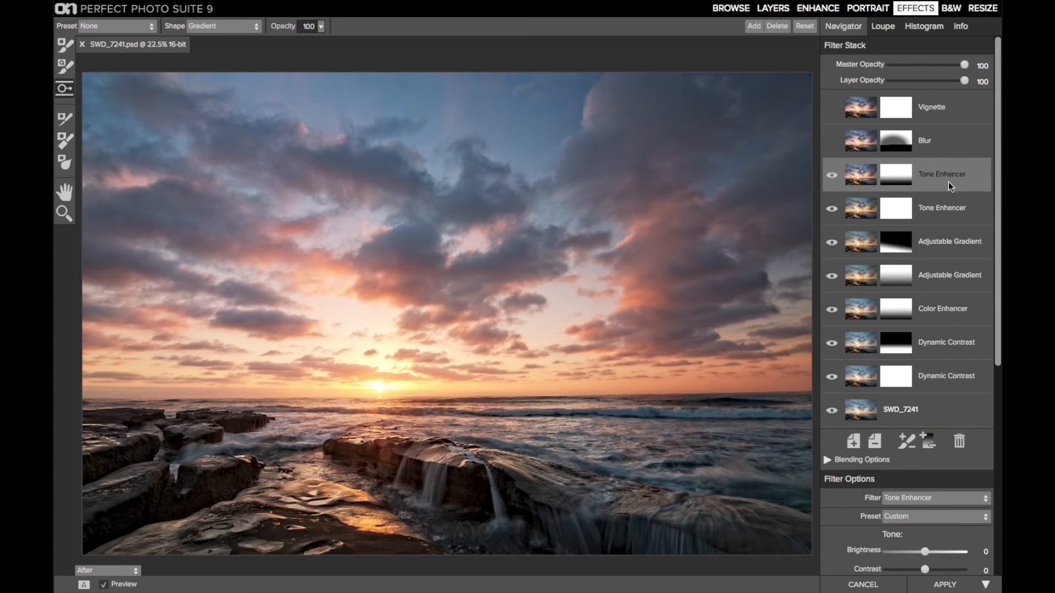
pyautogui.click(941, 145)
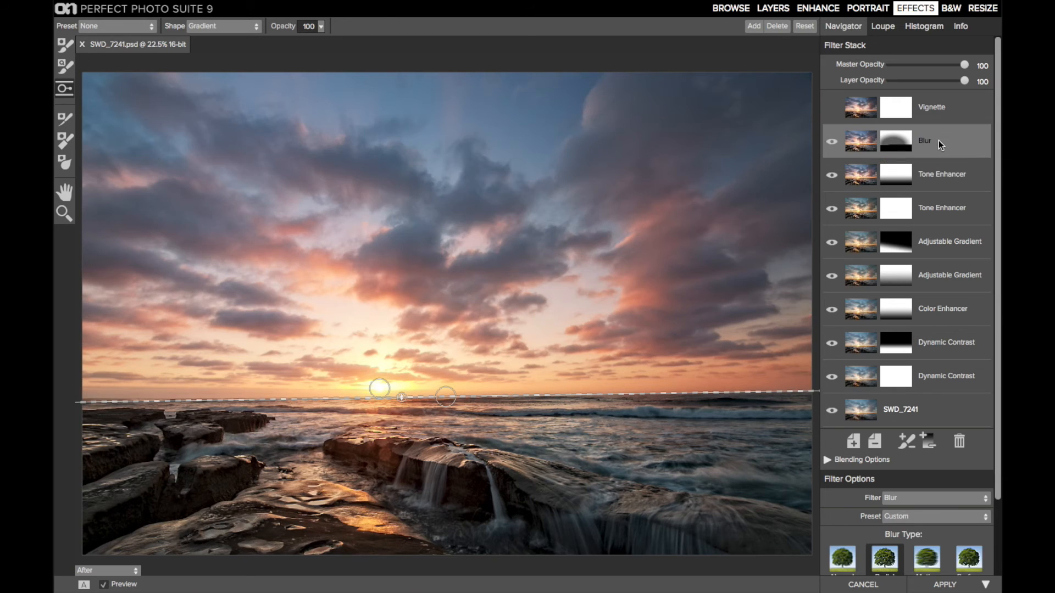
pyautogui.scroll(-2, 942, 145)
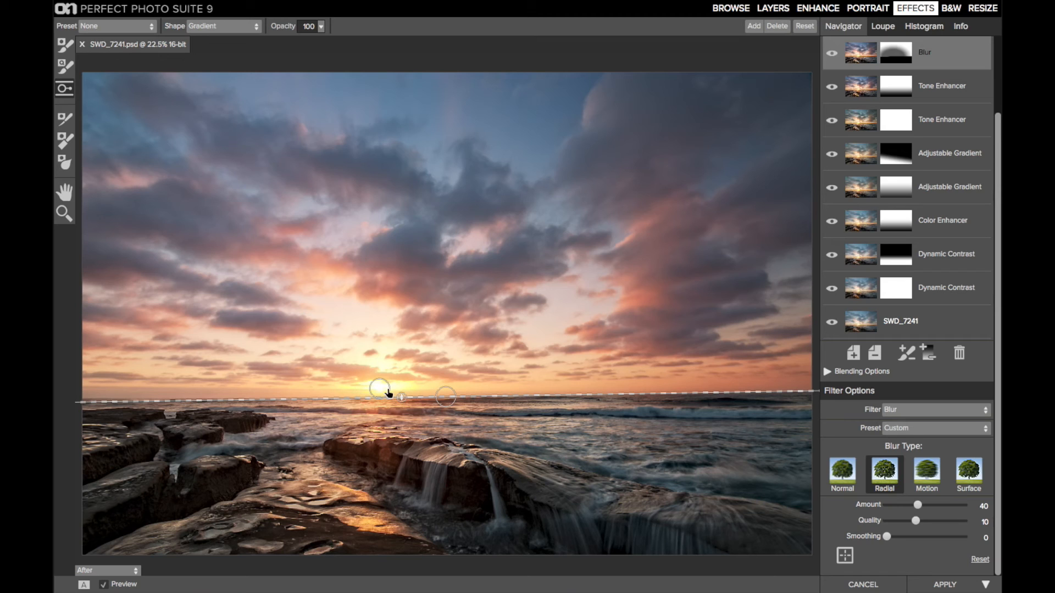
pyautogui.click(385, 392)
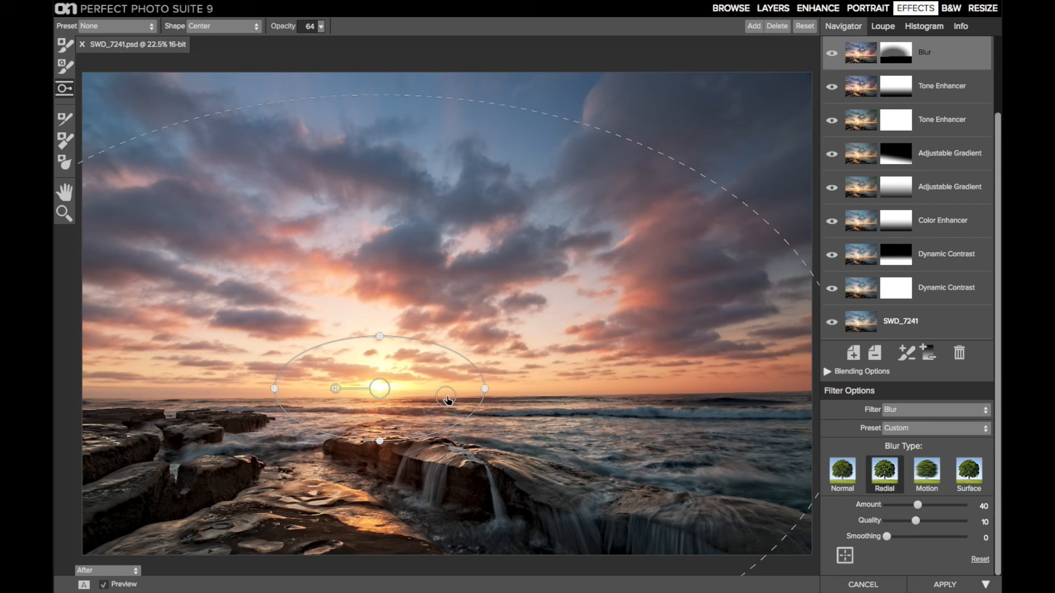
pyautogui.click(447, 398)
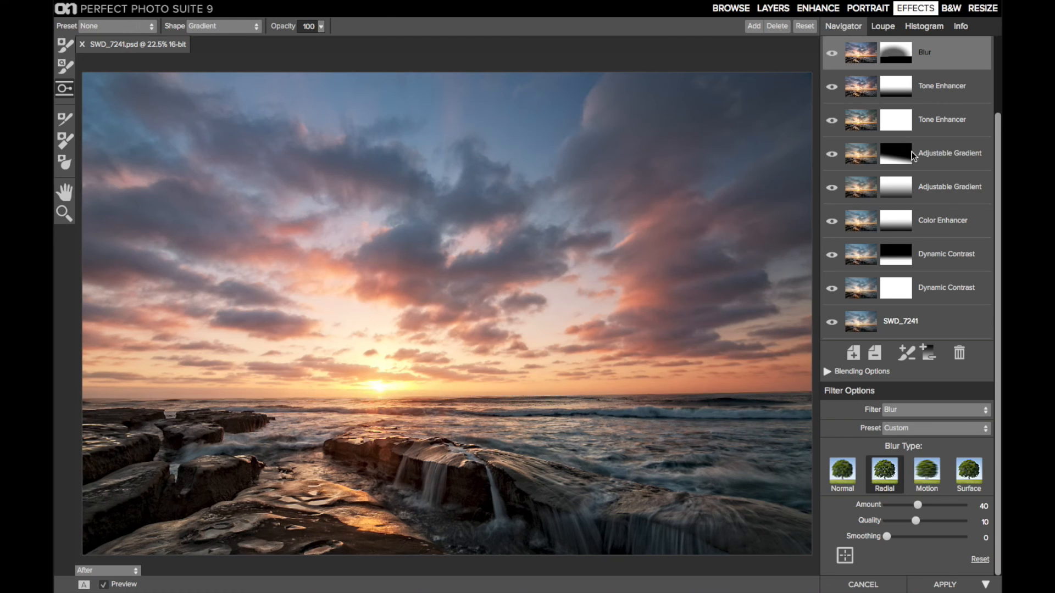
# Turn on the Vignette filter and examine its brightness, size, feather, roundness and style settings.
pyautogui.scroll(2, 945, 153)
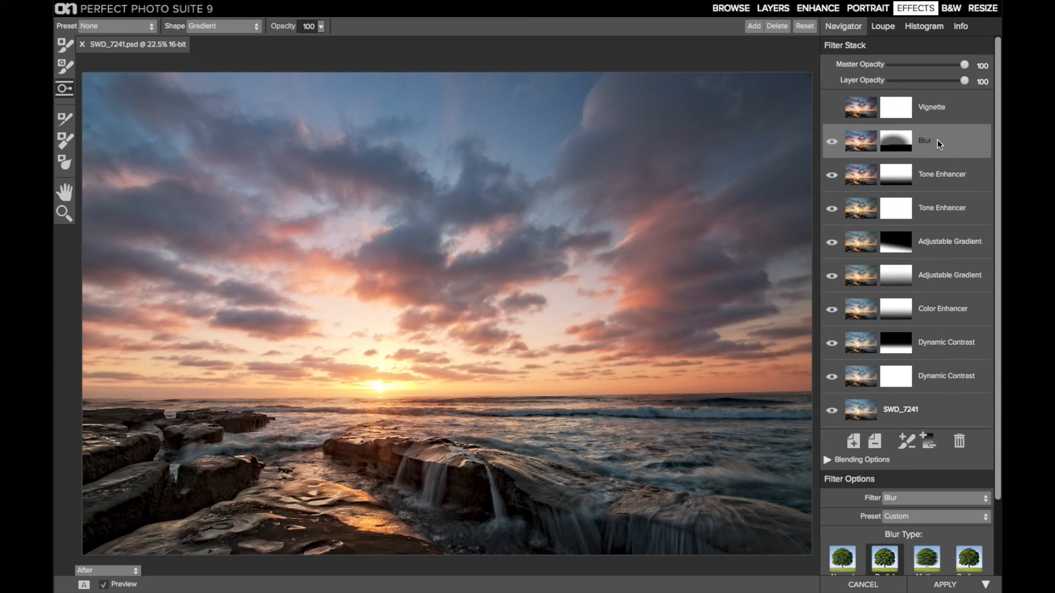
pyautogui.click(943, 110)
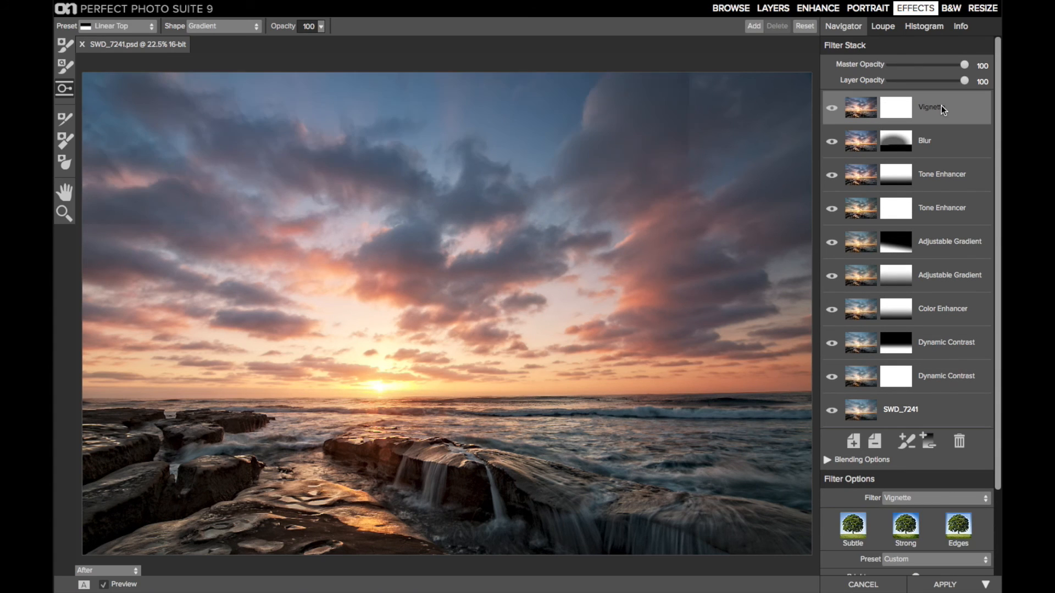
pyautogui.scroll(-3, 927, 316)
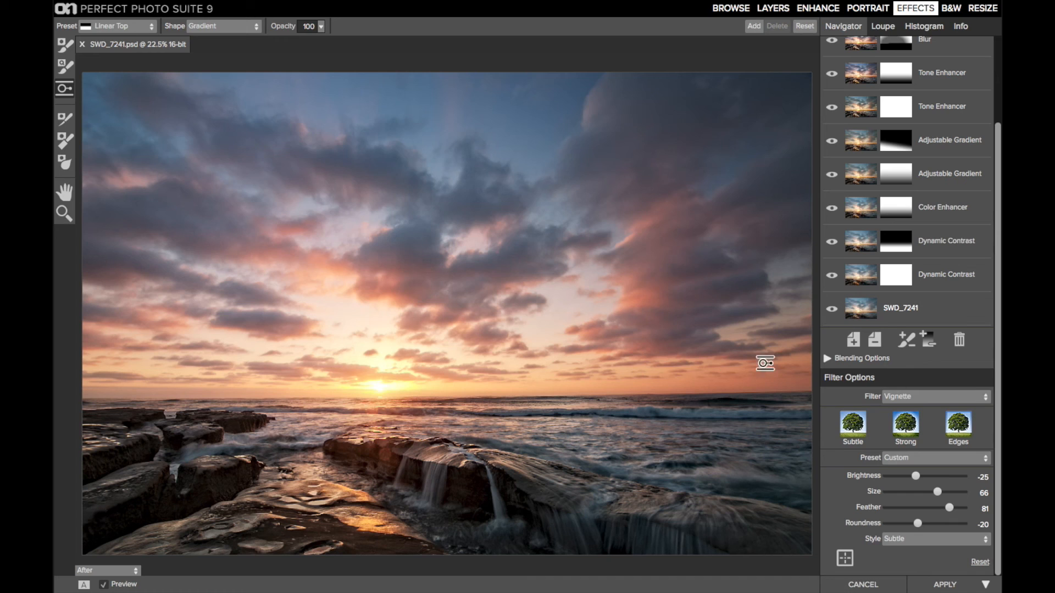
# Compare the original photo with the full filter stack's result by switching the preview off and back on.
pyautogui.scroll(3, 888, 318)
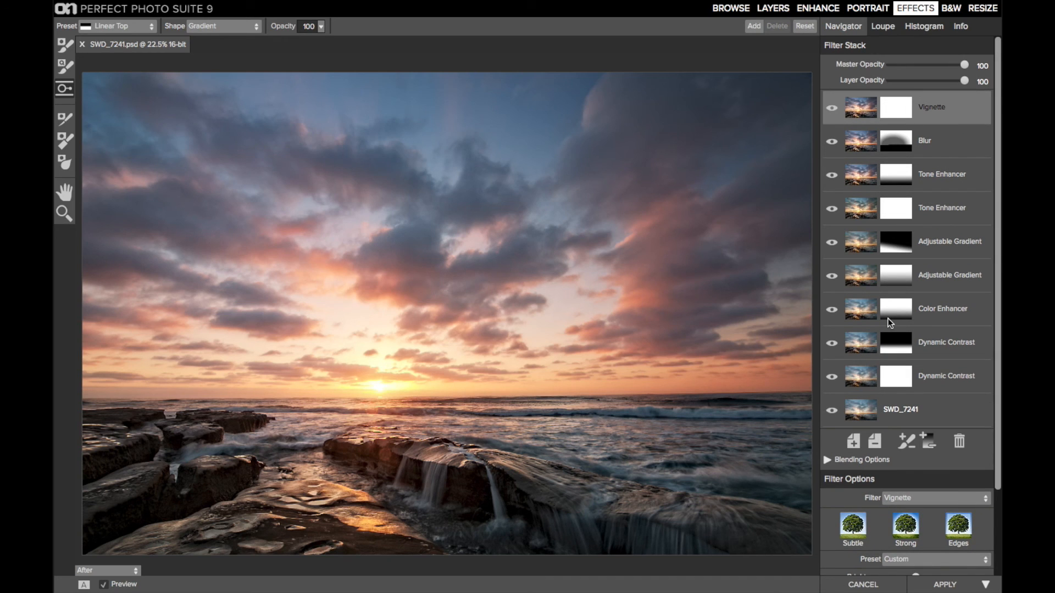
pyautogui.hotkey('ctrl', 'p')
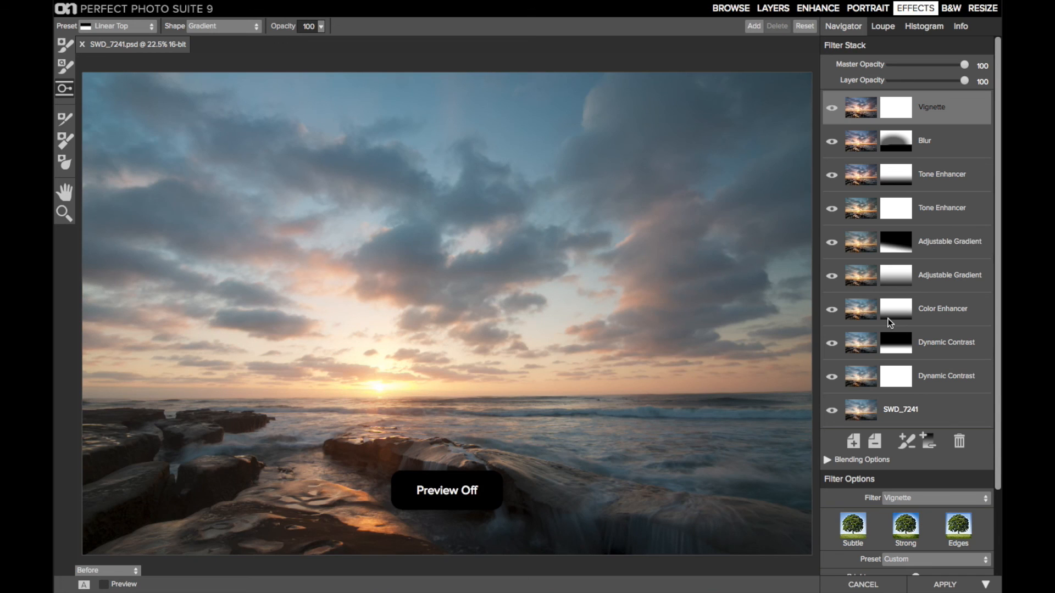
pyautogui.hotkey('ctrl', 'p')
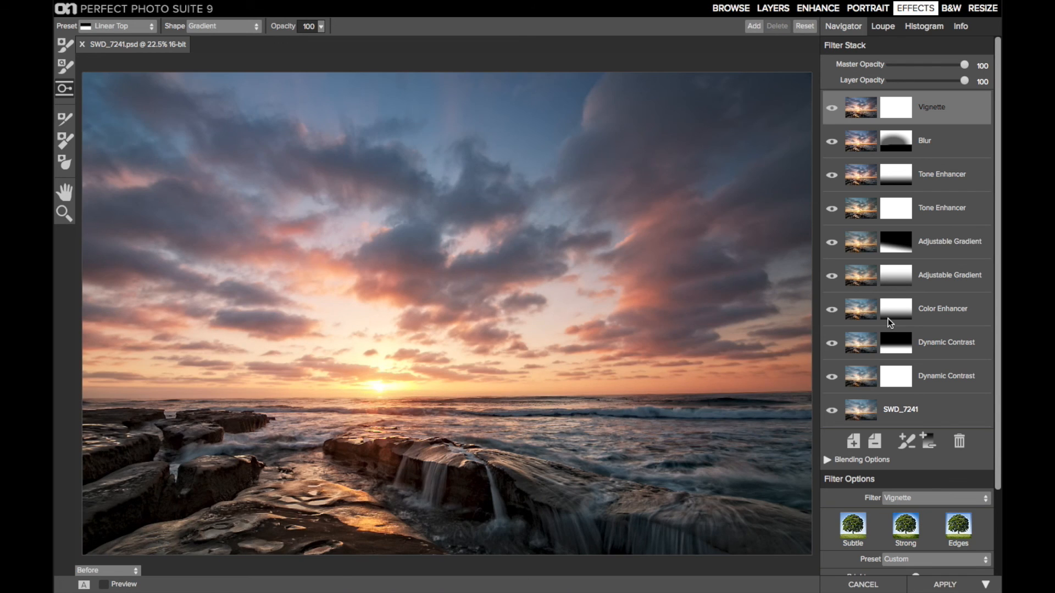